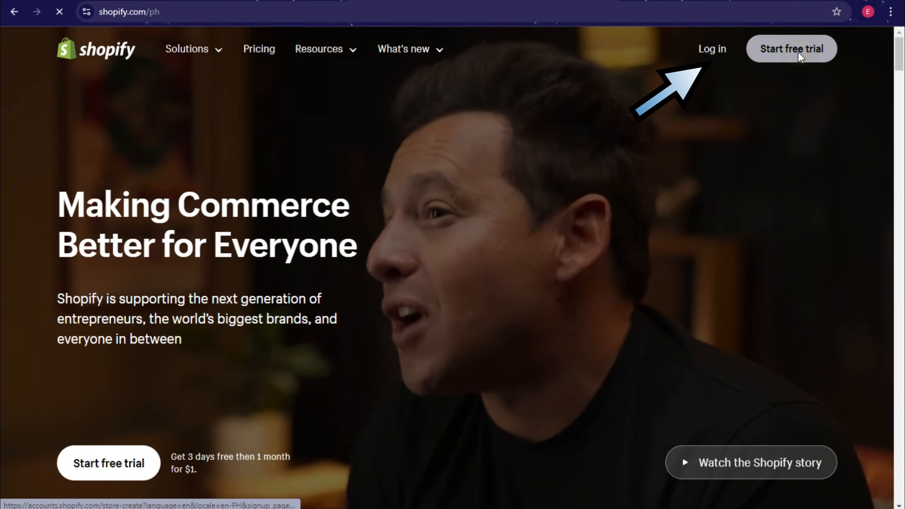
Step: Open Shopify's free-trial sign-up page from the shopify.com top bar
{"action": "left_click", "coordinate": [798, 50]}
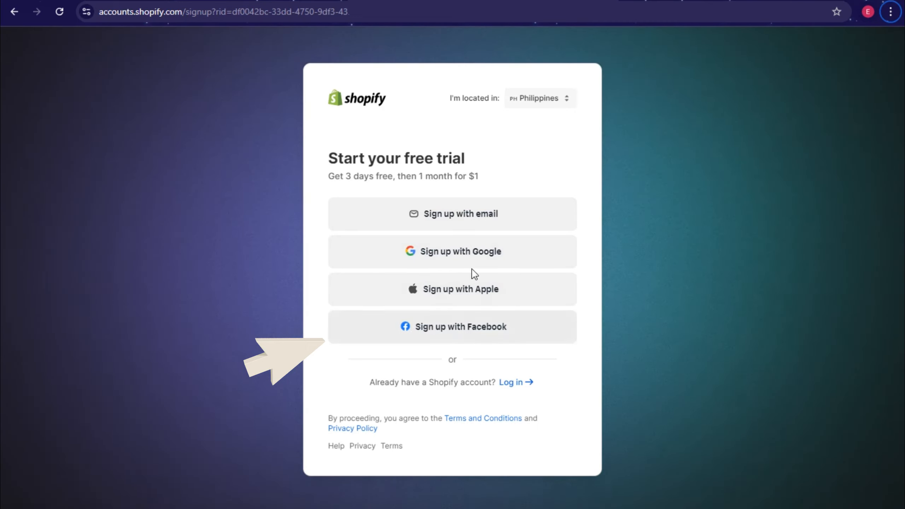
Step: Sign up for the free trial with Google, choosing the Google account to continue
{"action": "left_click", "coordinate": [455, 255]}
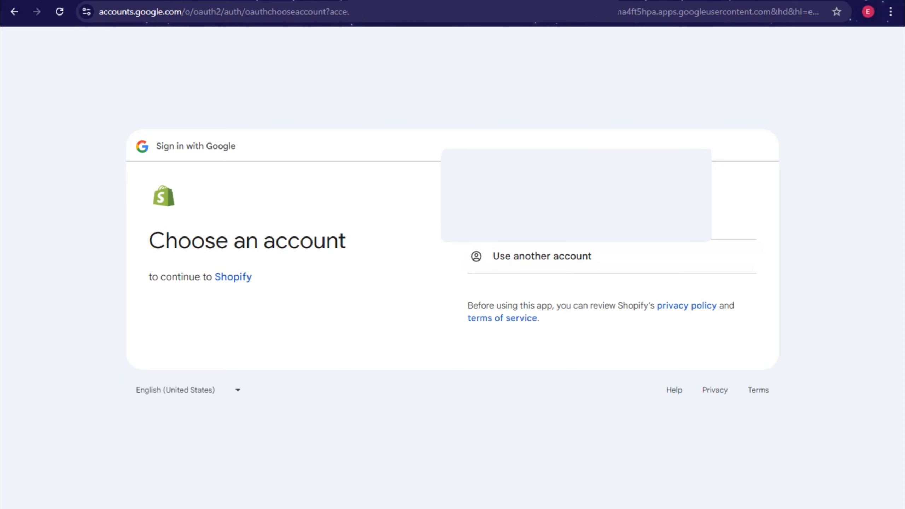
{"action": "left_click", "coordinate": [734, 219]}
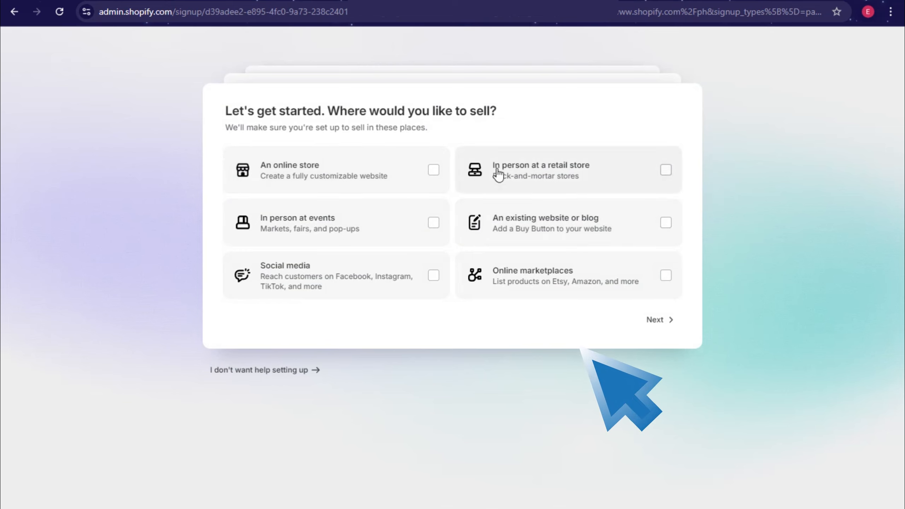
Step: Answer setup as an online store that is just starting, leaving what-to-sell unselected
{"action": "left_click", "coordinate": [434, 173]}
{"action": "left_click", "coordinate": [663, 320]}
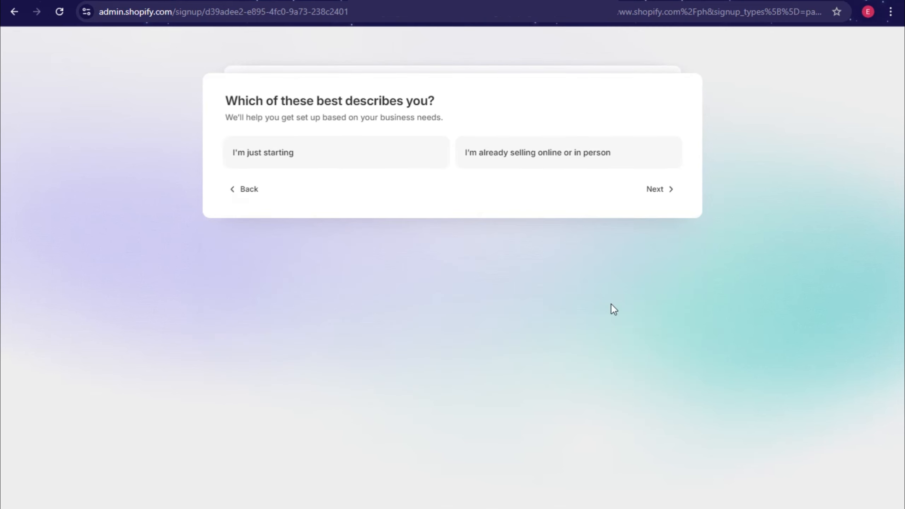
{"action": "left_click", "coordinate": [251, 153]}
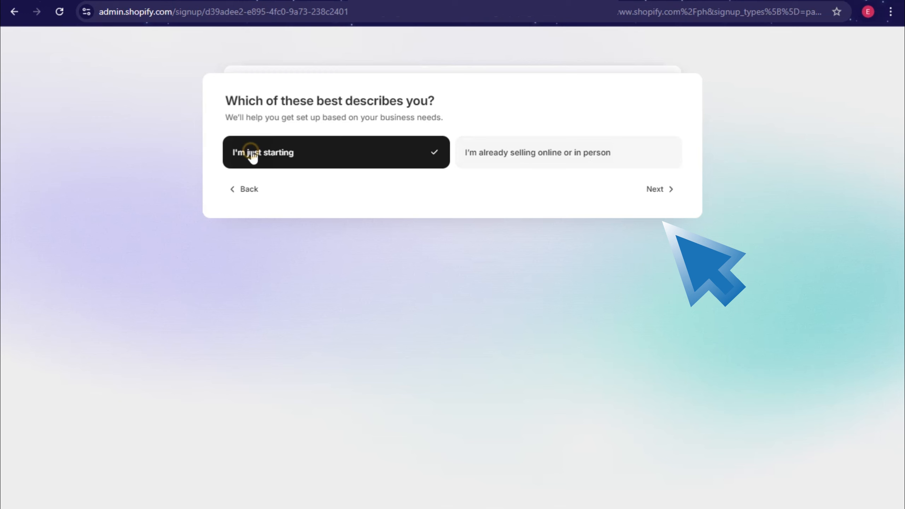
{"action": "left_click", "coordinate": [658, 190]}
{"action": "left_click", "coordinate": [659, 214]}
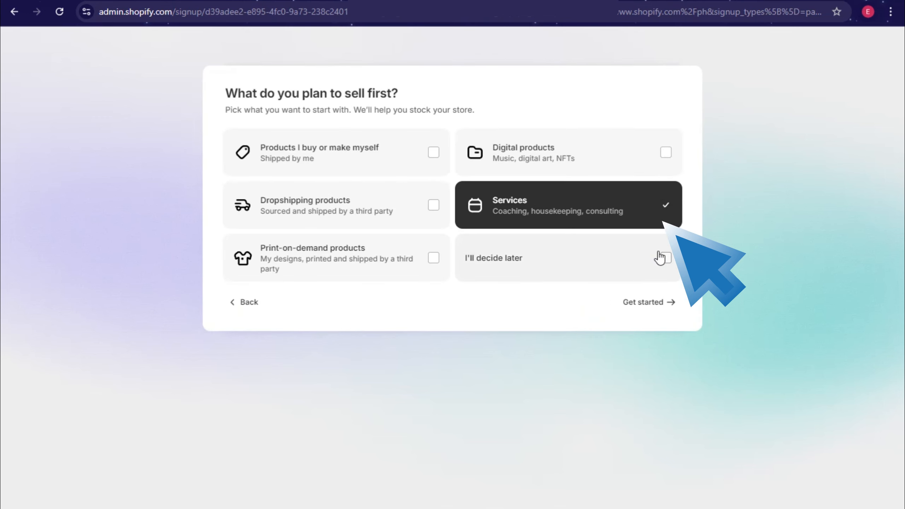
{"action": "left_click", "coordinate": [655, 210]}
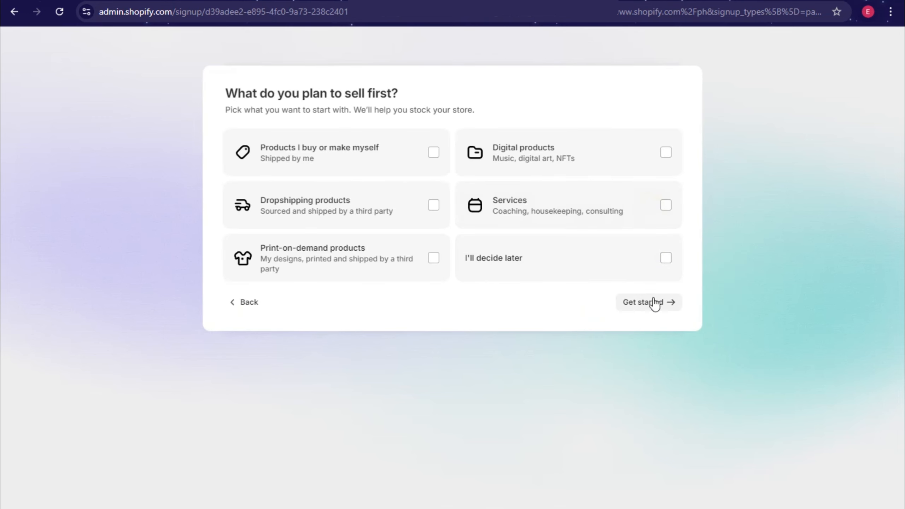
{"action": "left_click", "coordinate": [653, 304]}
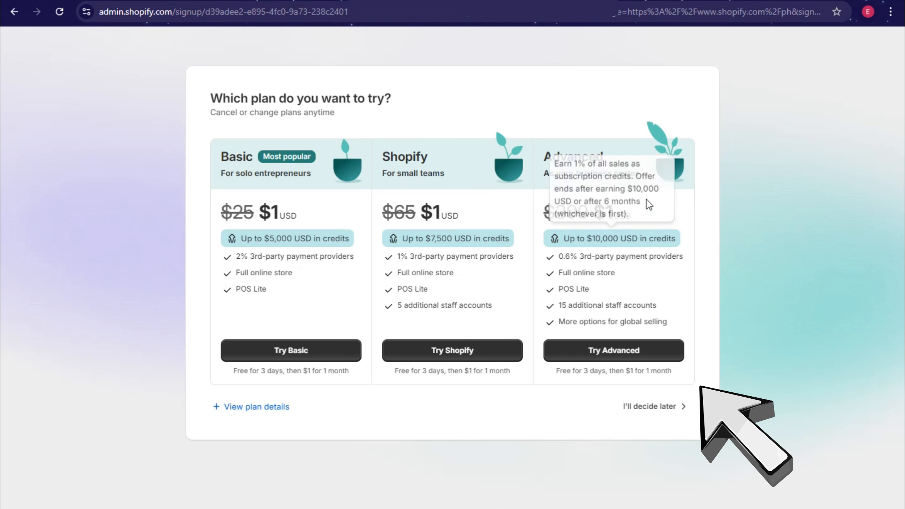
Step: Choose 'I'll decide later' for the plan and collapse the trial reminder popup
{"action": "left_click", "coordinate": [667, 412]}
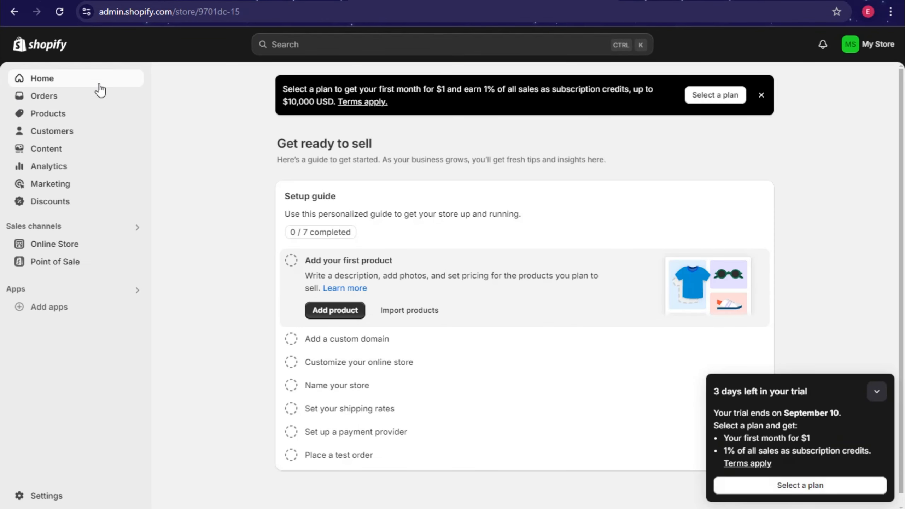
{"action": "left_click", "coordinate": [877, 391]}
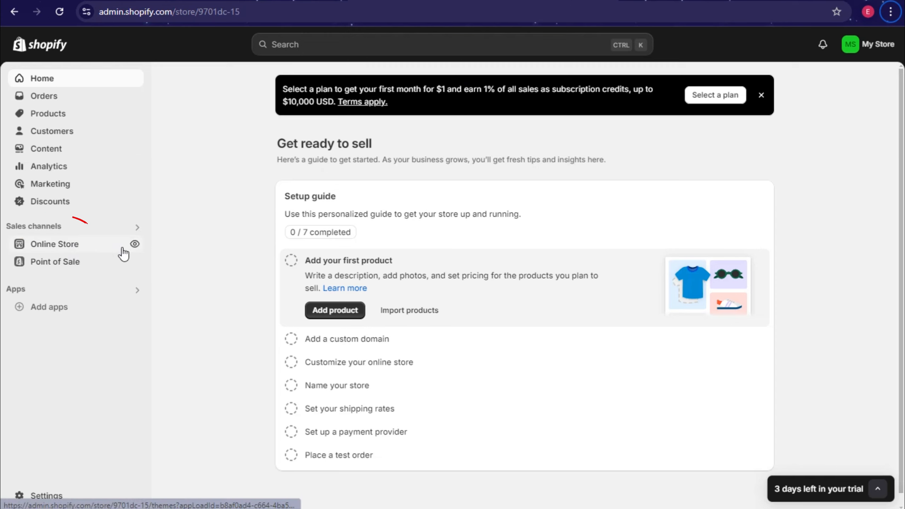
Step: Open Online Store Themes and browse popular free themes Dawn, Spotlight, Refresh, Craft and Sense
{"action": "left_click", "coordinate": [107, 252]}
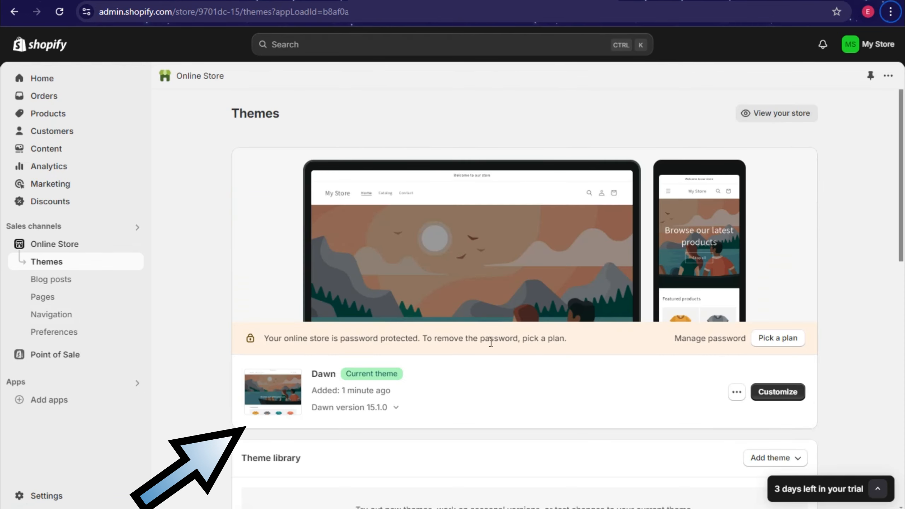
{"action": "scroll", "coordinate": [399, 373], "scroll_direction": "down", "scroll_amount": 3}
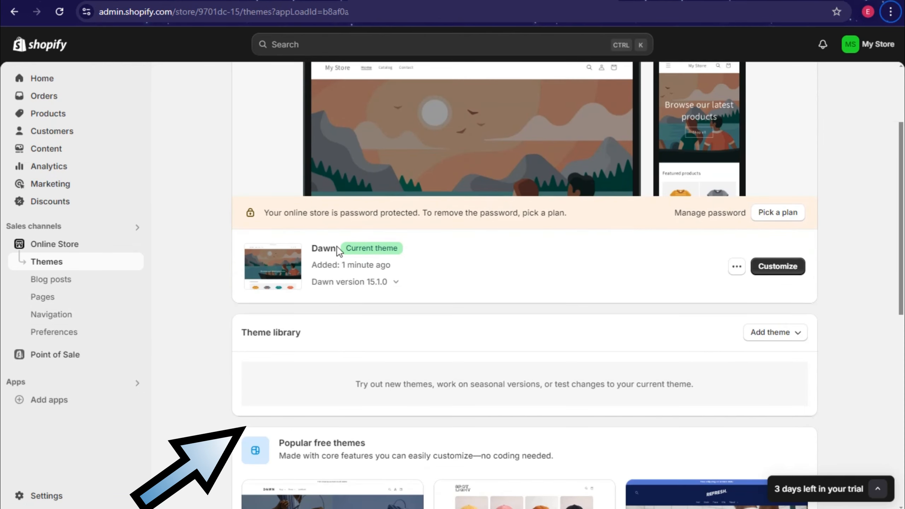
{"action": "scroll", "coordinate": [598, 274], "scroll_direction": "up", "scroll_amount": 2}
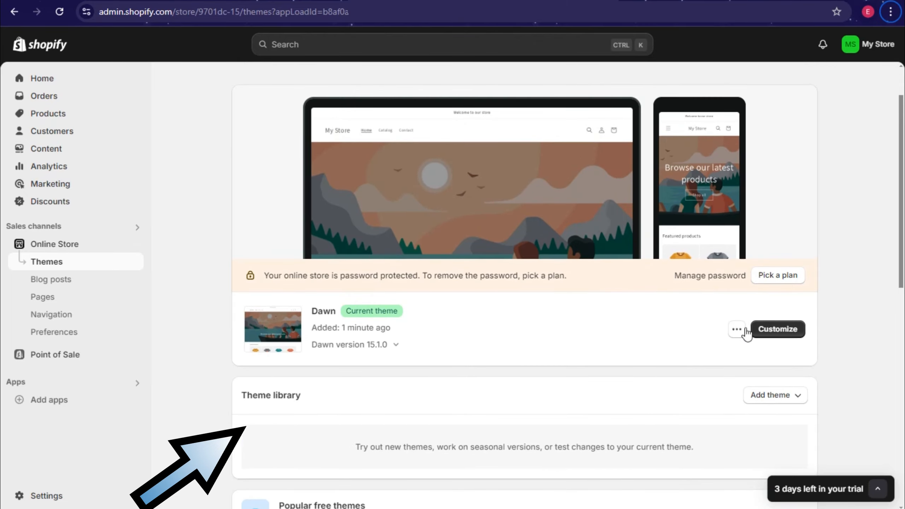
{"action": "scroll", "coordinate": [567, 336], "scroll_direction": "down", "scroll_amount": 1}
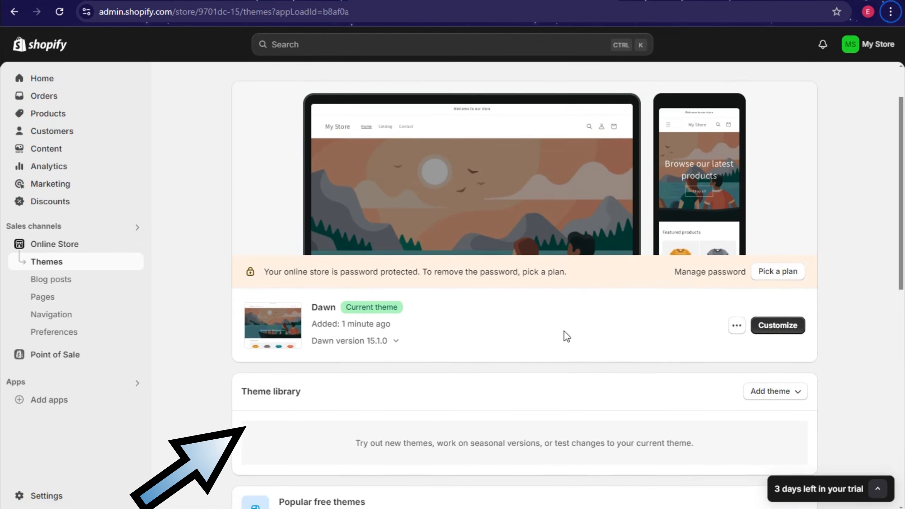
{"action": "scroll", "coordinate": [567, 336], "scroll_direction": "down", "scroll_amount": 7}
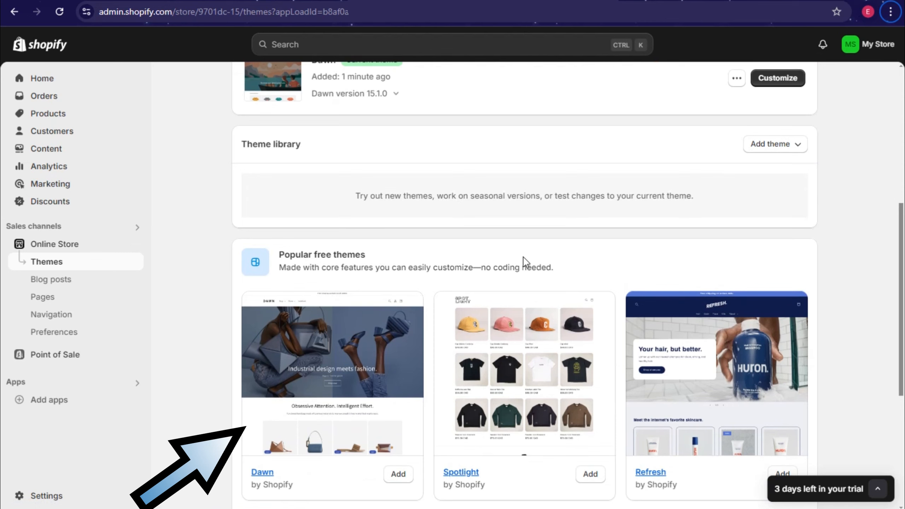
{"action": "scroll", "coordinate": [541, 288], "scroll_direction": "down", "scroll_amount": 5}
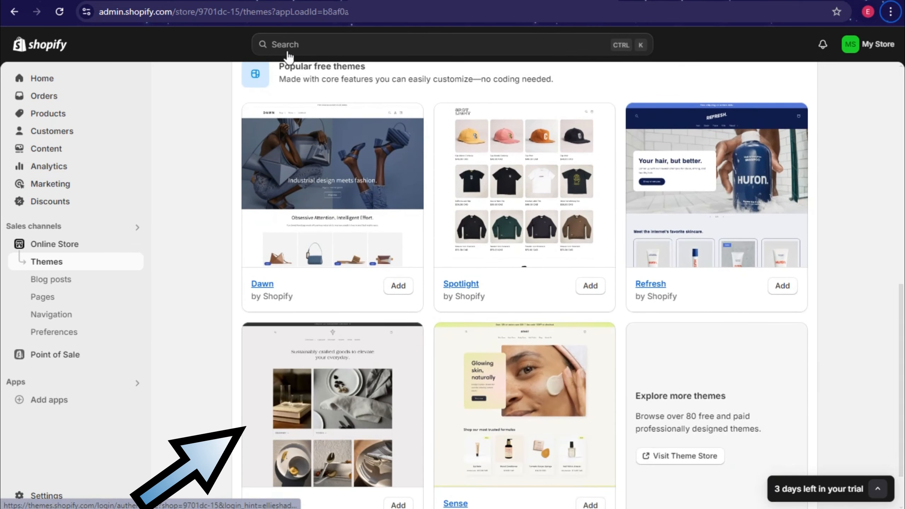
{"action": "scroll", "coordinate": [653, 355], "scroll_direction": "down", "scroll_amount": 2}
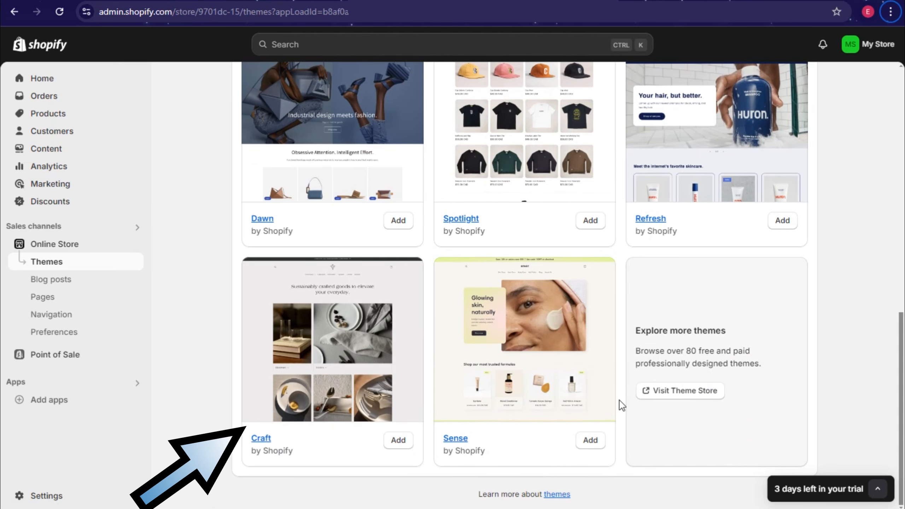
{"action": "scroll", "coordinate": [480, 260], "scroll_direction": "up", "scroll_amount": 4}
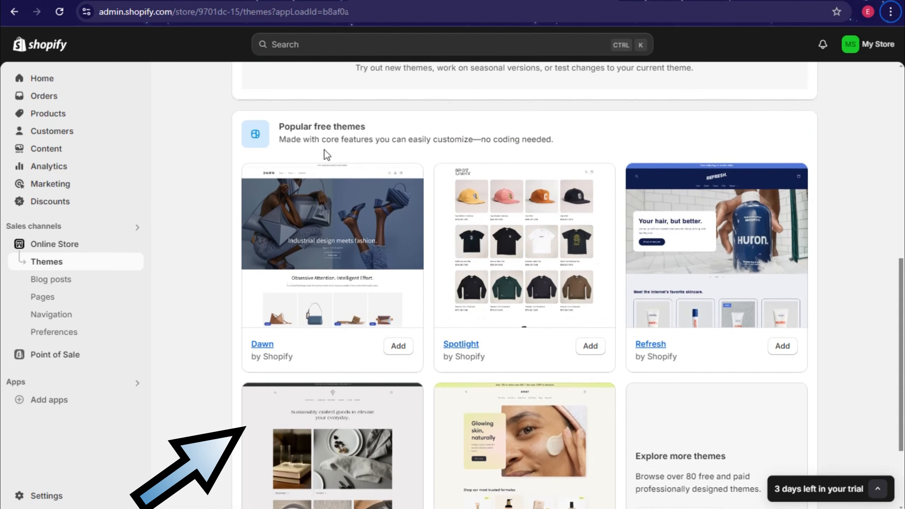
{"action": "scroll", "coordinate": [512, 319], "scroll_direction": "down", "scroll_amount": 3}
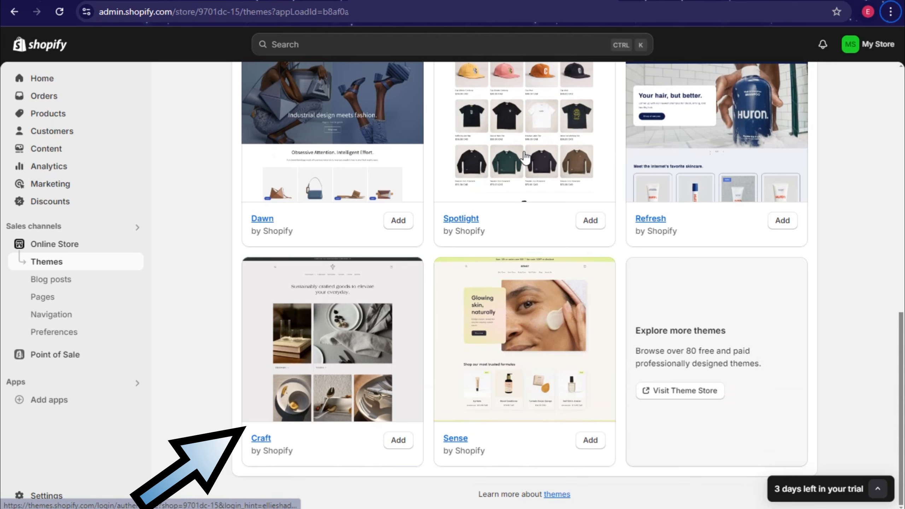
{"action": "scroll", "coordinate": [516, 290], "scroll_direction": "up", "scroll_amount": 3}
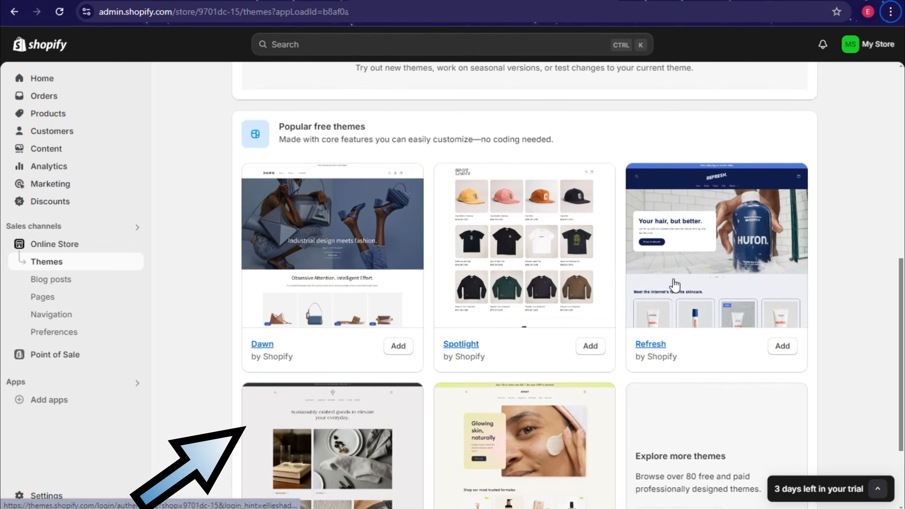
{"action": "scroll", "coordinate": [704, 337], "scroll_direction": "down", "scroll_amount": 3}
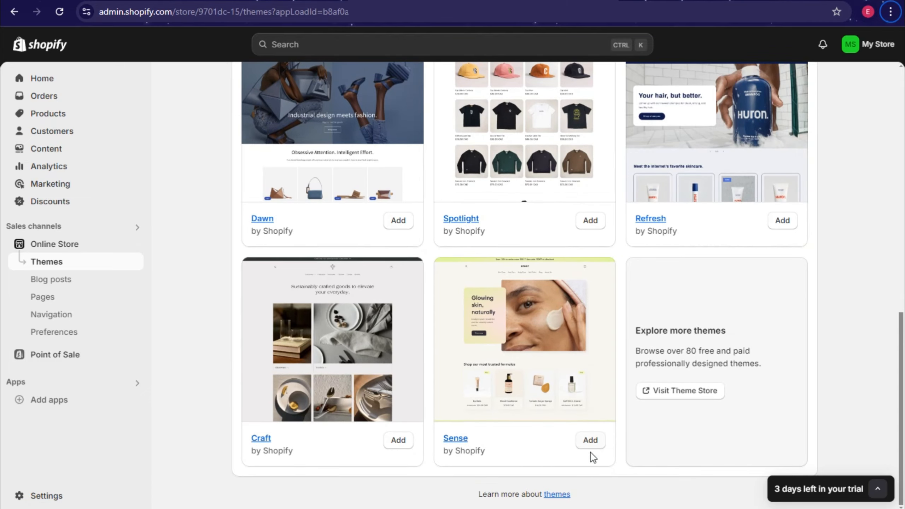
{"action": "left_click", "coordinate": [557, 495]}
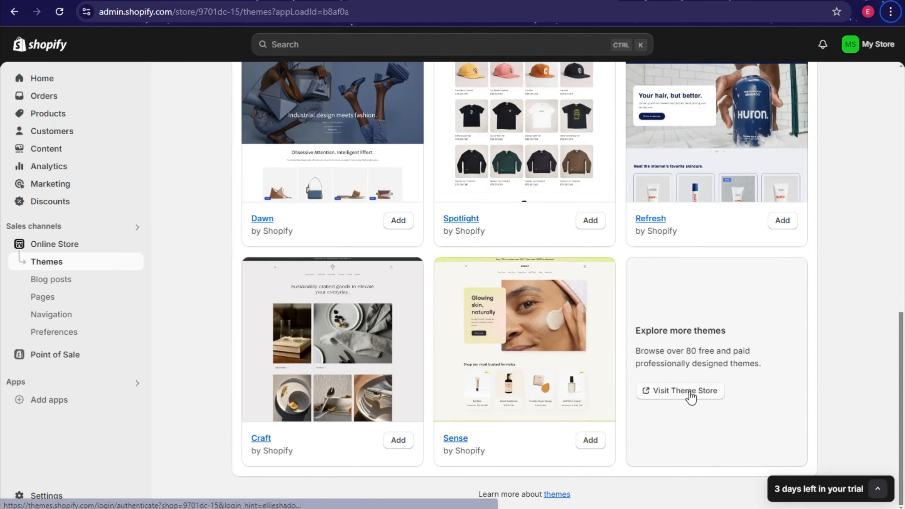
{"action": "left_click", "coordinate": [670, 394]}
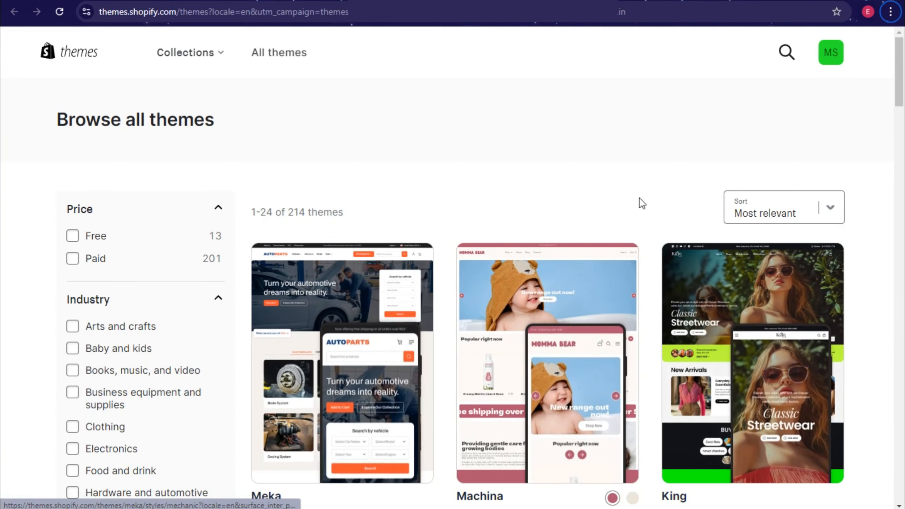
{"action": "left_click", "coordinate": [74, 236]}
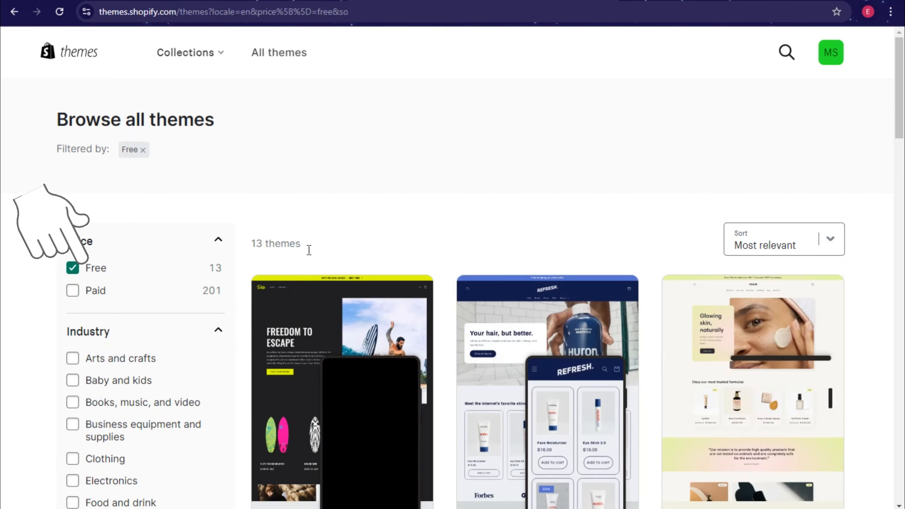
{"action": "scroll", "coordinate": [463, 271], "scroll_direction": "down", "scroll_amount": 3}
{"action": "scroll", "coordinate": [550, 282], "scroll_direction": "down", "scroll_amount": 2}
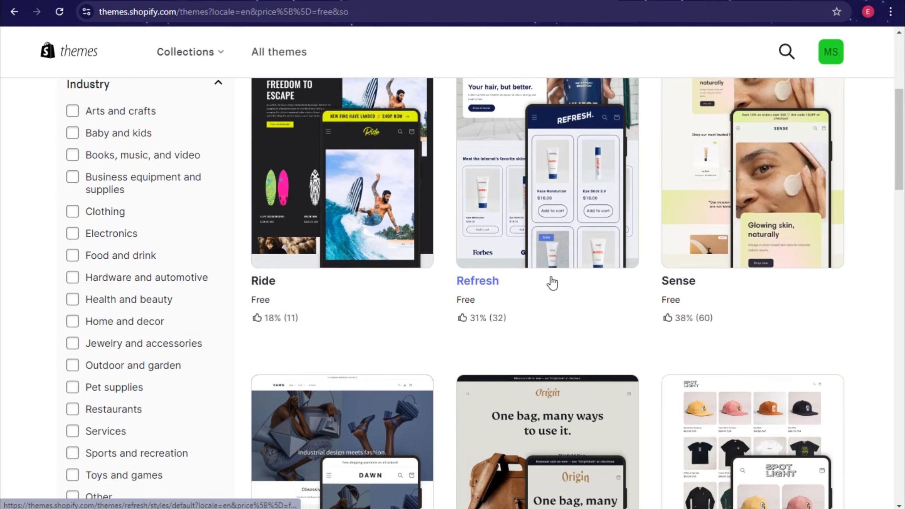
{"action": "scroll", "coordinate": [697, 337], "scroll_direction": "up", "scroll_amount": 1}
{"action": "scroll", "coordinate": [780, 307], "scroll_direction": "down", "scroll_amount": 4}
{"action": "scroll", "coordinate": [767, 309], "scroll_direction": "down", "scroll_amount": 5}
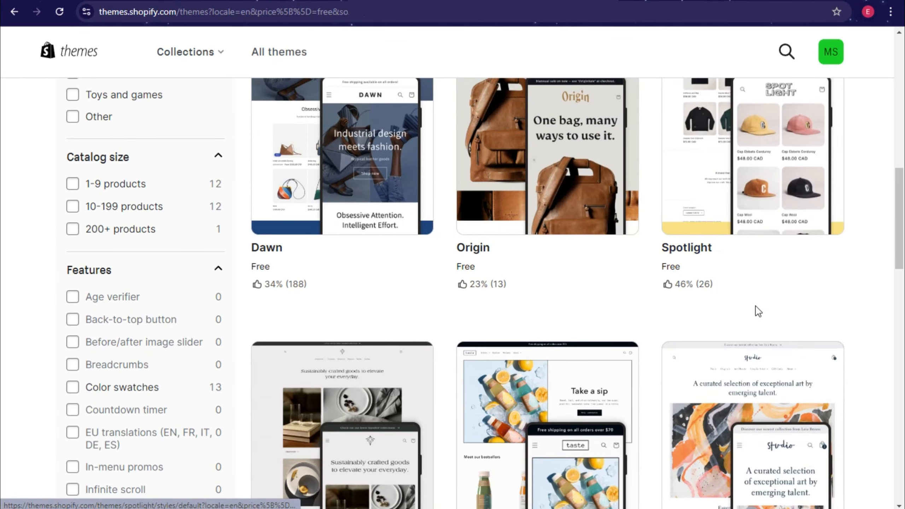
{"action": "scroll", "coordinate": [400, 346], "scroll_direction": "down", "scroll_amount": 4}
{"action": "scroll", "coordinate": [476, 385], "scroll_direction": "down", "scroll_amount": 2}
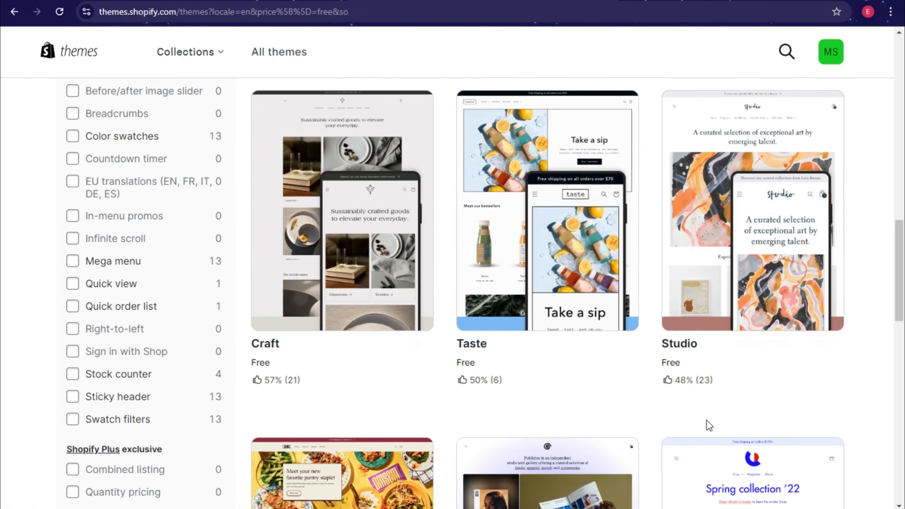
{"action": "scroll", "coordinate": [438, 431], "scroll_direction": "down", "scroll_amount": 8}
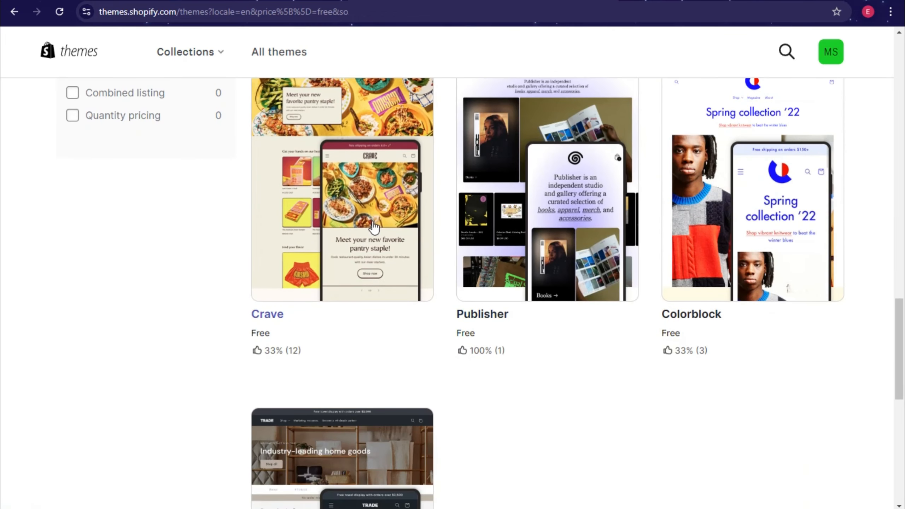
{"action": "scroll", "coordinate": [623, 316], "scroll_direction": "up", "scroll_amount": 4}
{"action": "scroll", "coordinate": [623, 315], "scroll_direction": "down", "scroll_amount": 10}
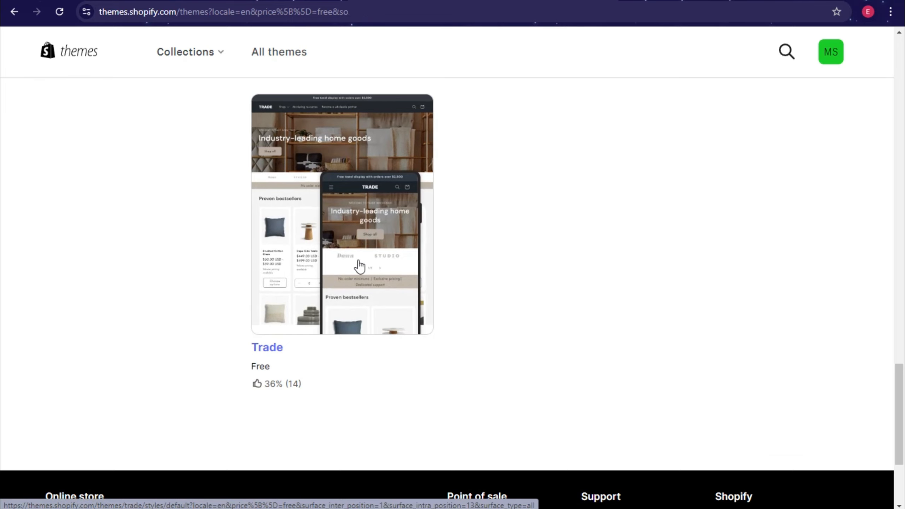
{"action": "scroll", "coordinate": [528, 301], "scroll_direction": "up", "scroll_amount": 10}
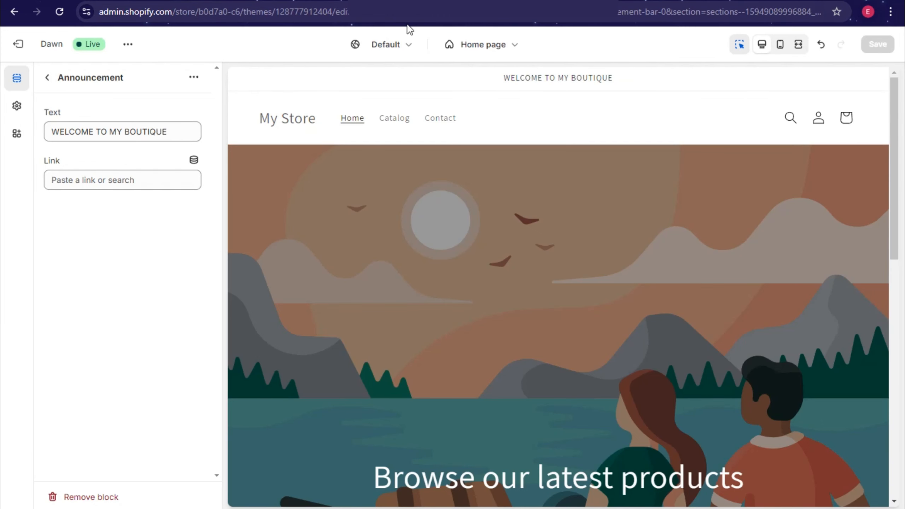
Step: Return to the Home page outline and review the Announcement bar settings
{"action": "left_click", "coordinate": [44, 81]}
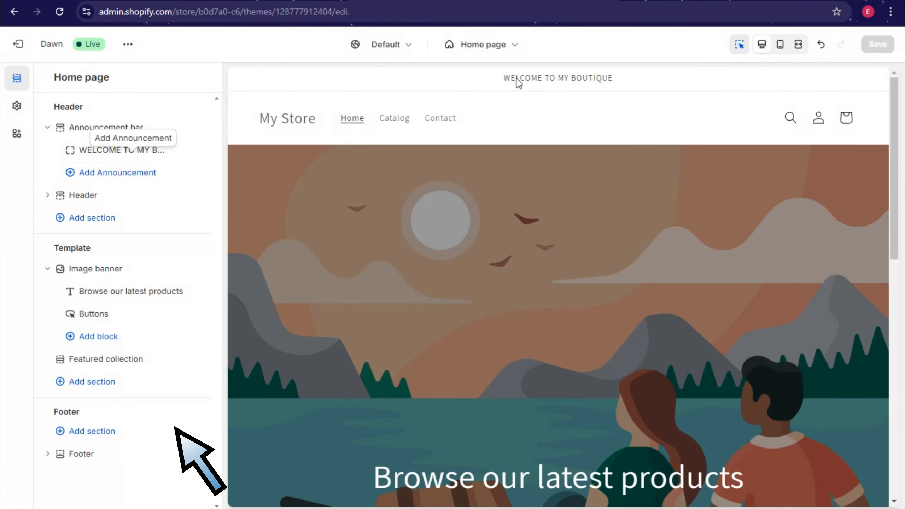
{"action": "left_click", "coordinate": [555, 76]}
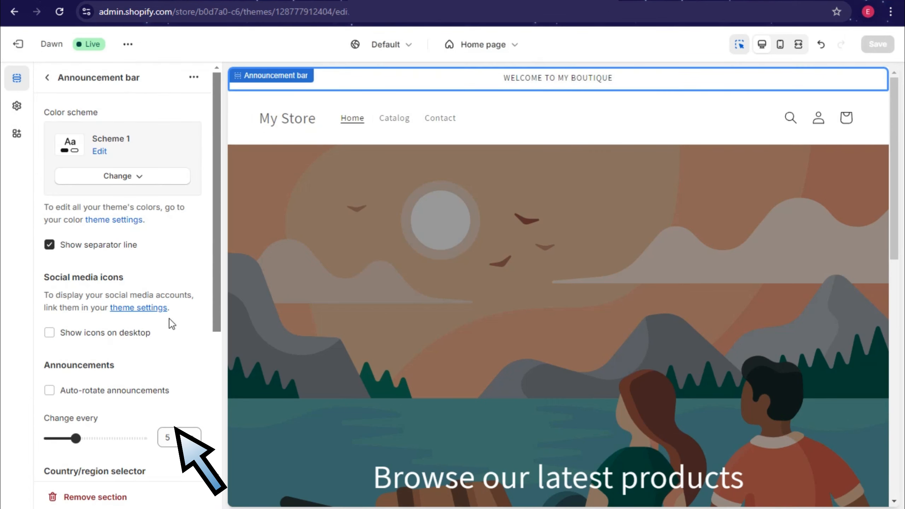
{"action": "scroll", "coordinate": [172, 324], "scroll_direction": "down", "scroll_amount": 5}
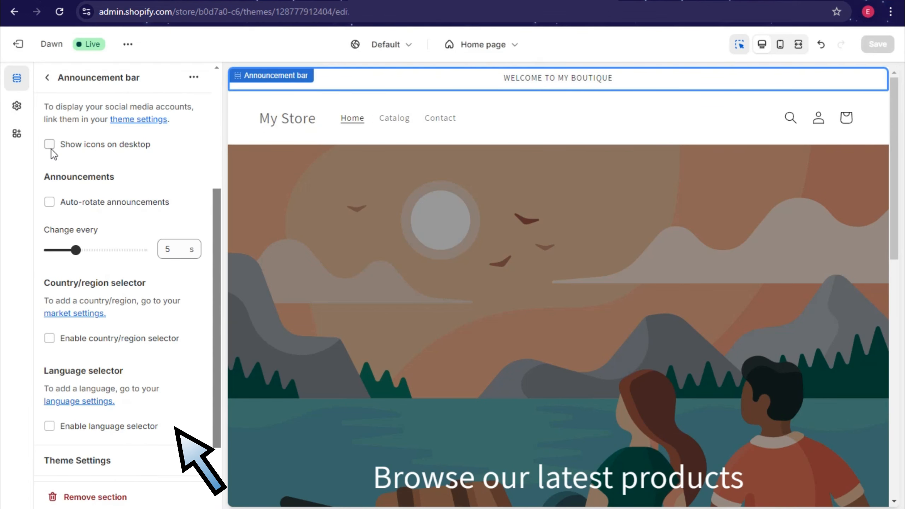
{"action": "scroll", "coordinate": [135, 326], "scroll_direction": "down", "scroll_amount": 1}
{"action": "scroll", "coordinate": [221, 230], "scroll_direction": "up", "scroll_amount": 5}
{"action": "scroll", "coordinate": [221, 230], "scroll_direction": "up", "scroll_amount": 2}
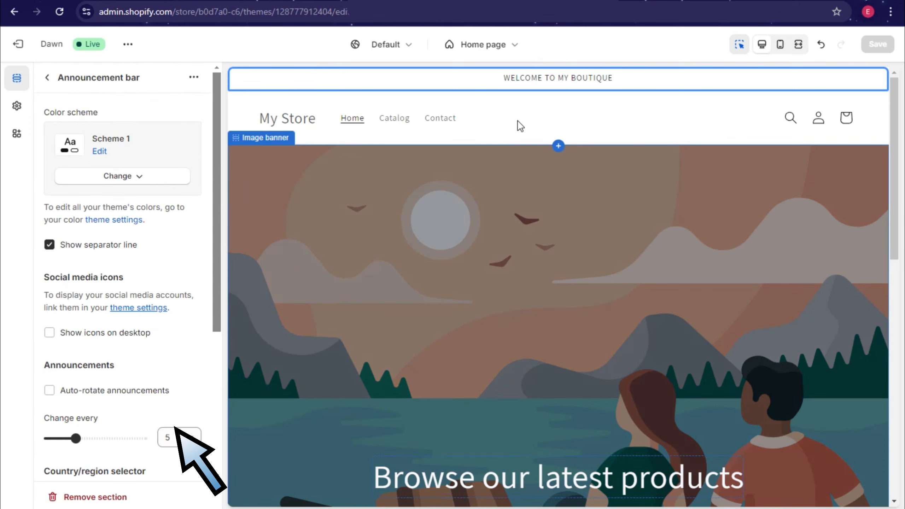
{"action": "left_click", "coordinate": [50, 80]}
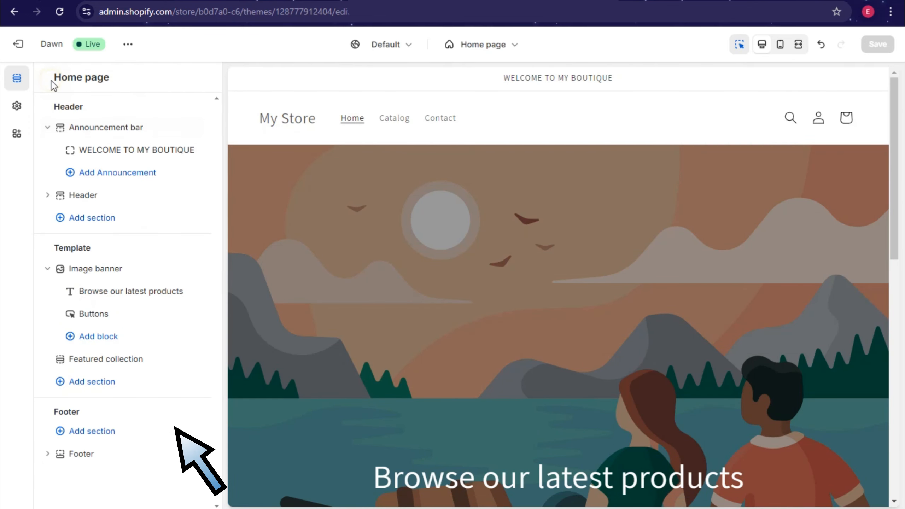
Step: Add a new announcement reading 'Tap This to Know More' and save the store
{"action": "left_click", "coordinate": [101, 172]}
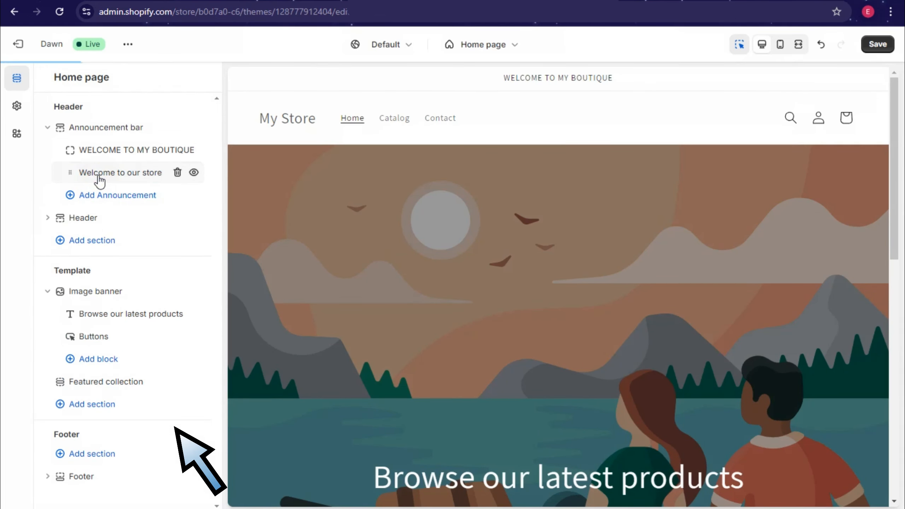
{"action": "left_click", "coordinate": [138, 182]}
{"action": "left_click_drag", "start_coordinate": [159, 132], "coordinate": [3, 132]}
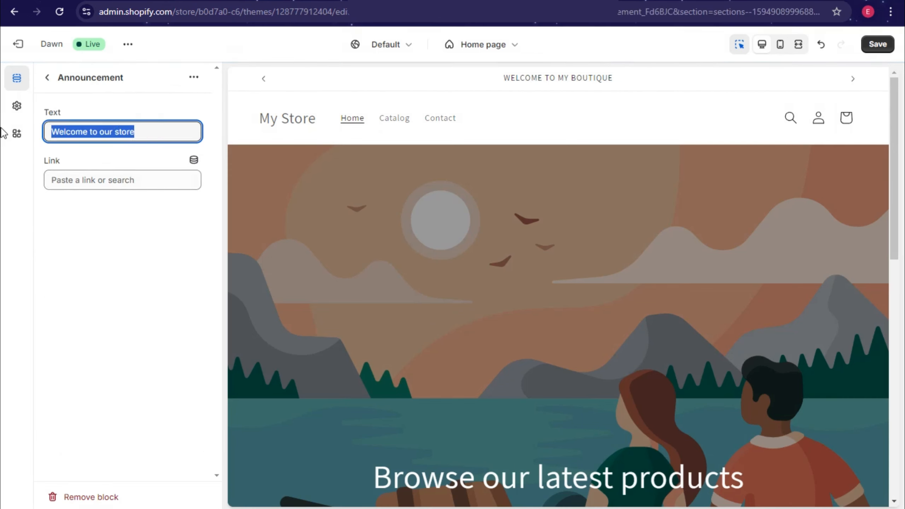
{"action": "type", "text": "Se"}
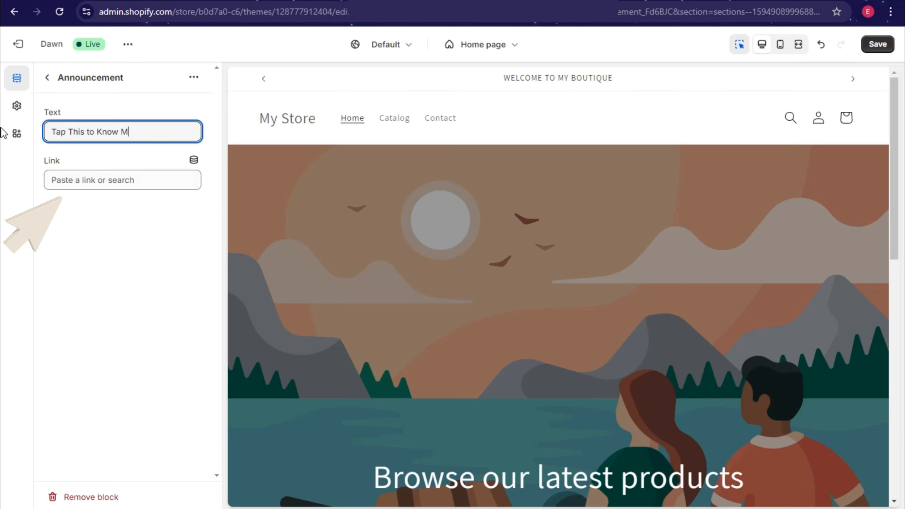
{"action": "left_click", "coordinate": [877, 44]}
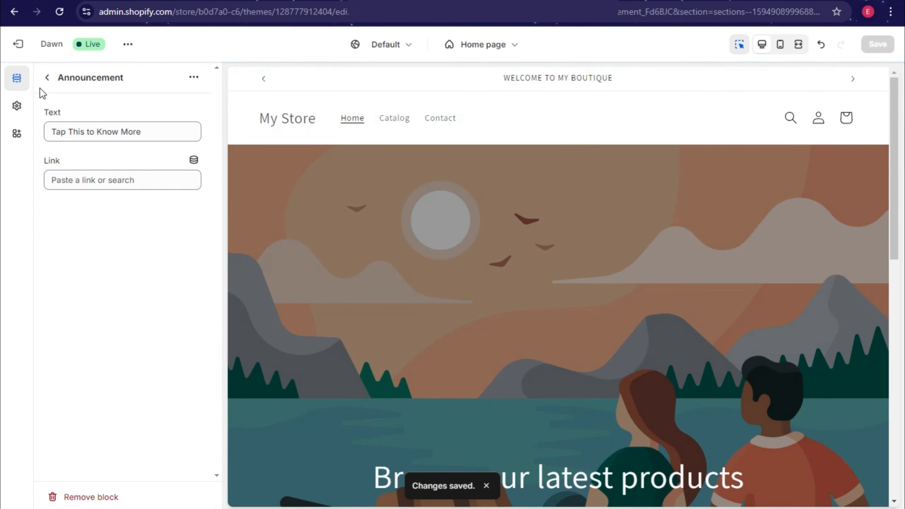
Step: Recheck the announcement bar settings from the preview, then return to the Home page list
{"action": "left_click", "coordinate": [46, 79]}
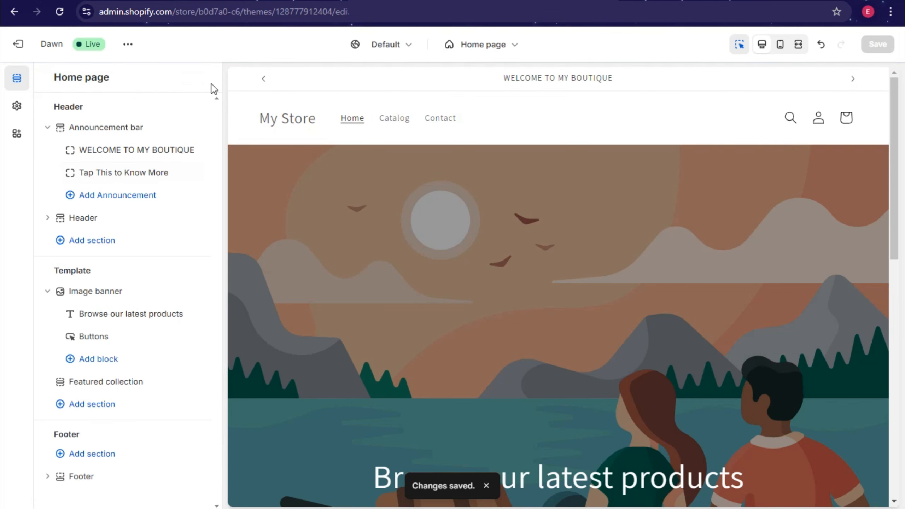
{"action": "left_click_drag", "start_coordinate": [154, 173], "coordinate": [155, 170]}
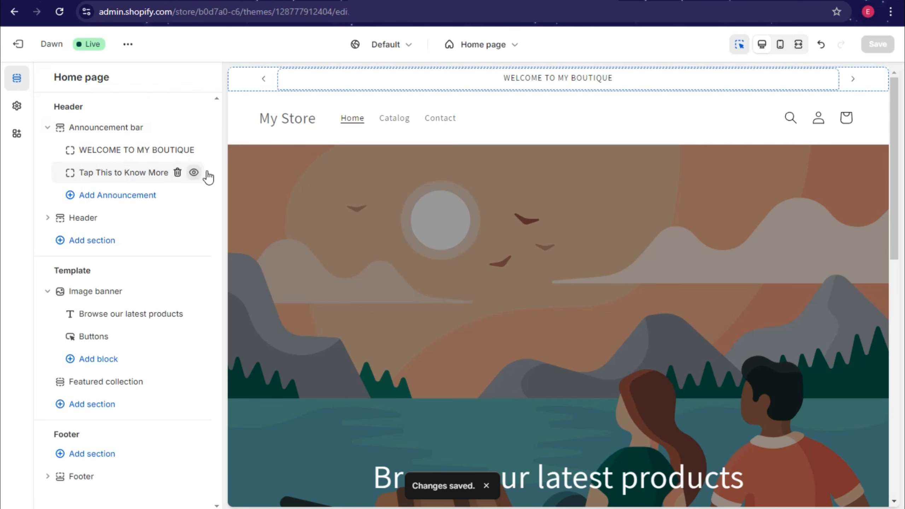
{"action": "left_click", "coordinate": [586, 84]}
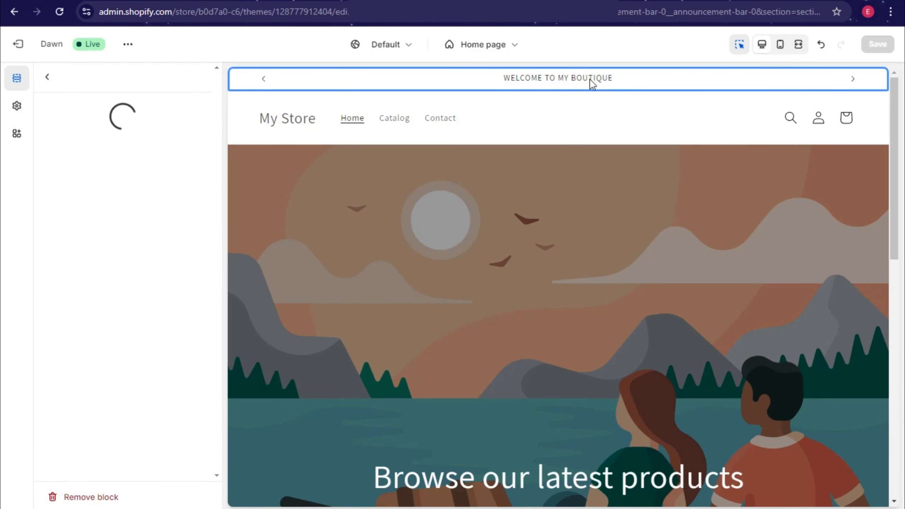
{"action": "left_click", "coordinate": [50, 78]}
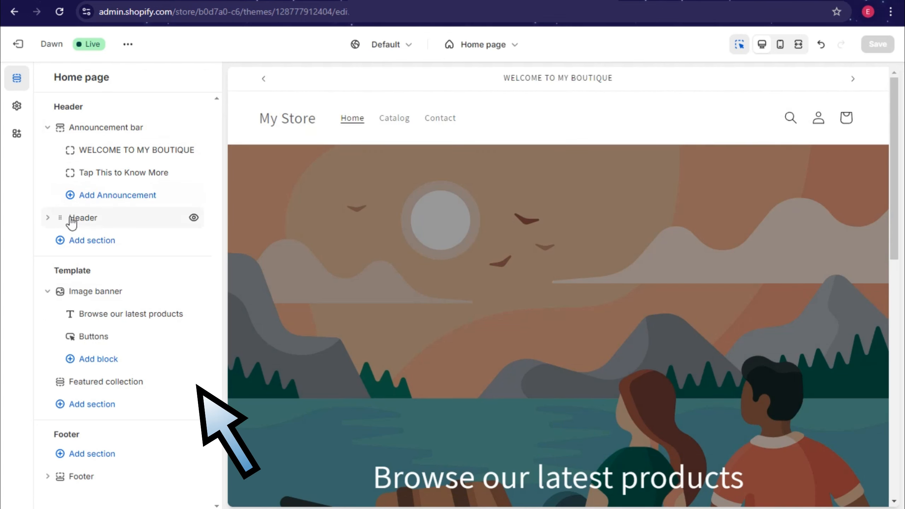
Step: Browse the available app sections without adding any to the home page
{"action": "left_click", "coordinate": [100, 250]}
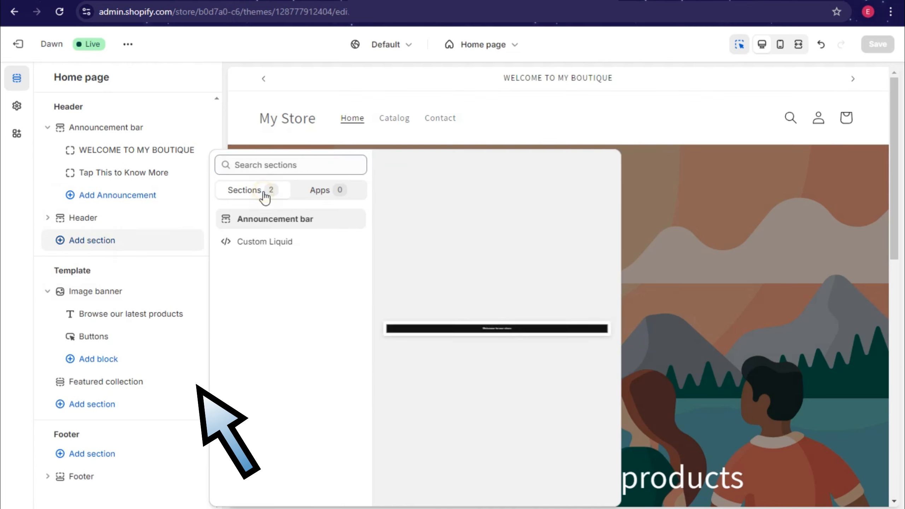
{"action": "left_click", "coordinate": [318, 193]}
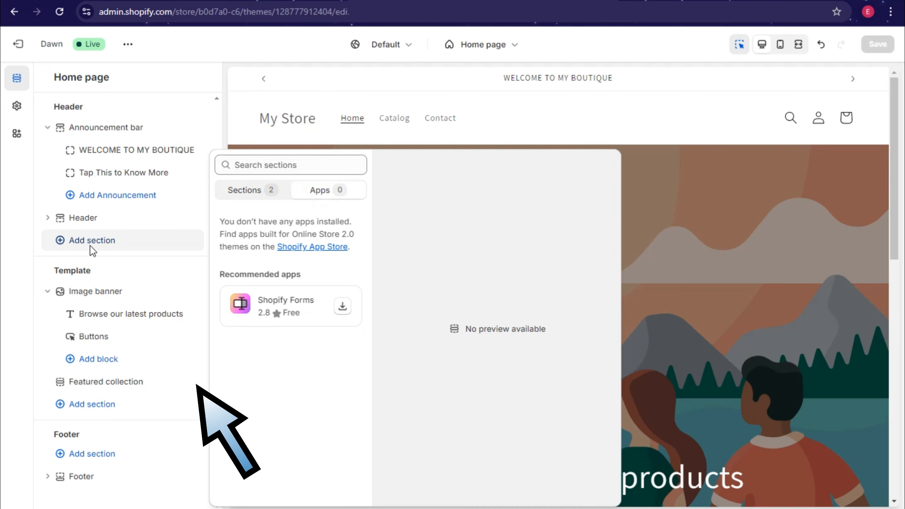
{"action": "left_click", "coordinate": [146, 236]}
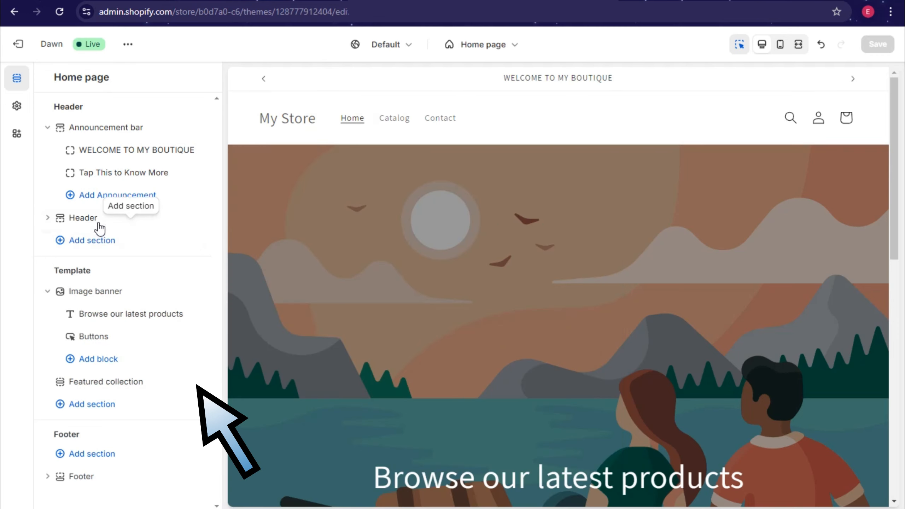
Step: Set the header's desktop logo position to Top center and save the theme
{"action": "left_click", "coordinate": [83, 217]}
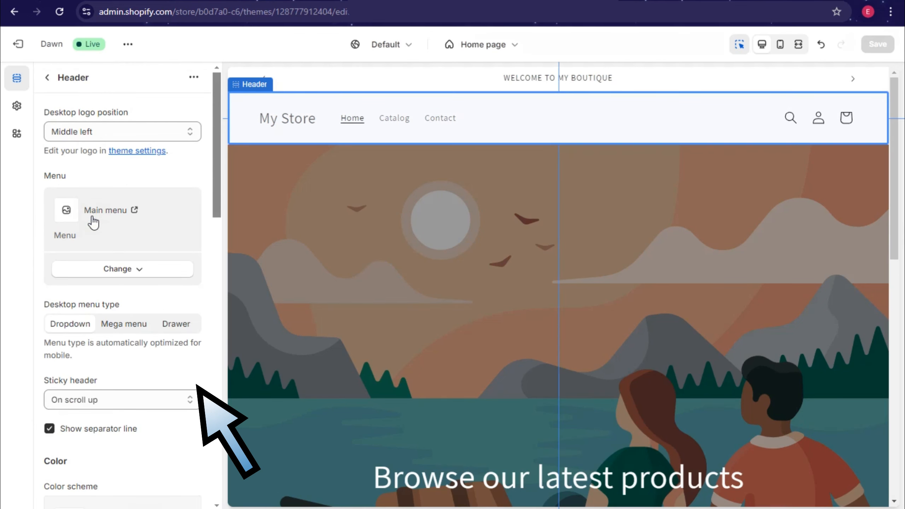
{"action": "left_click", "coordinate": [92, 133]}
{"action": "left_click", "coordinate": [81, 148]}
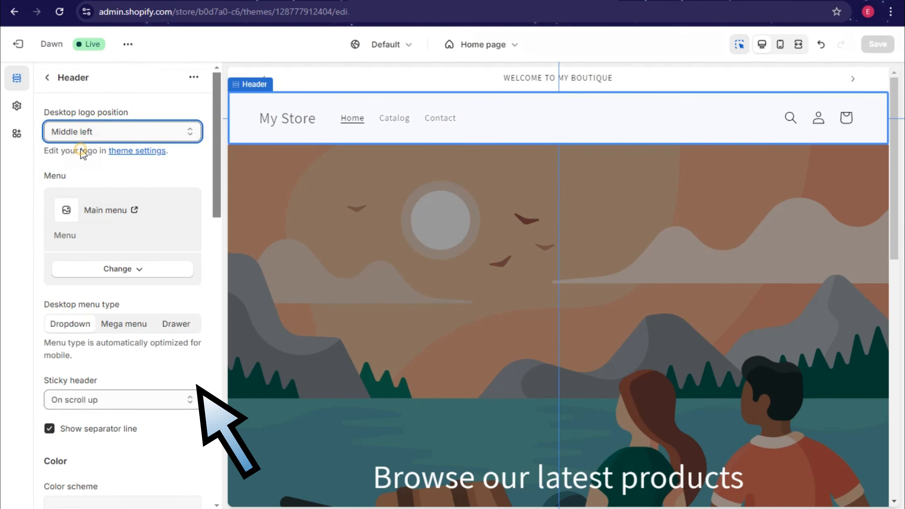
{"action": "left_click", "coordinate": [95, 132]}
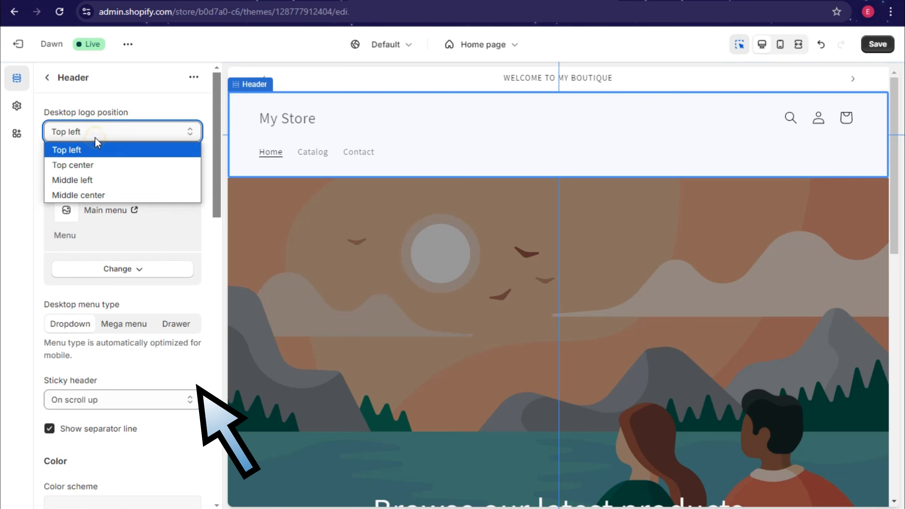
{"action": "left_click", "coordinate": [92, 163]}
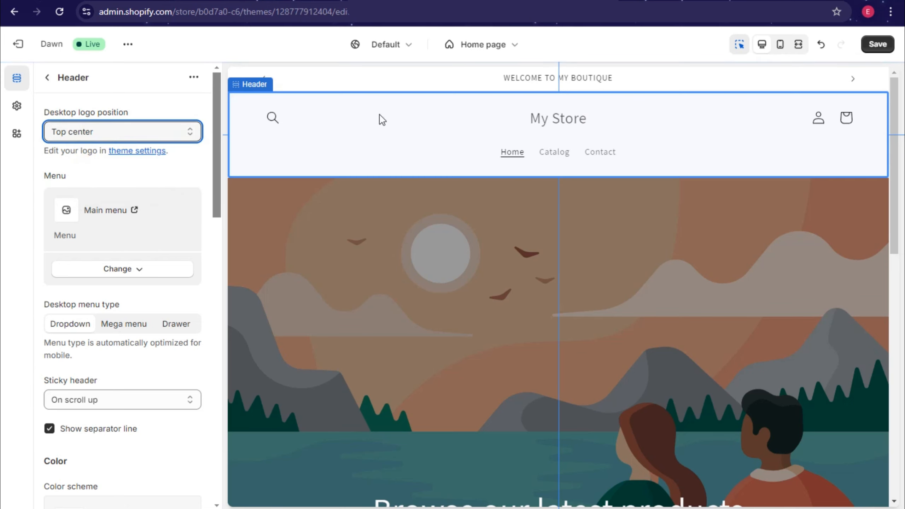
{"action": "left_click", "coordinate": [162, 133]}
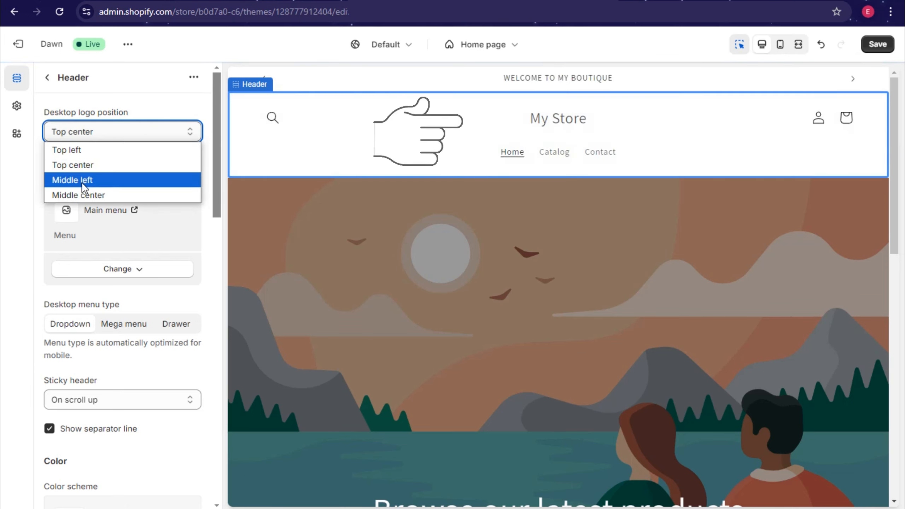
{"action": "left_click", "coordinate": [131, 235]}
{"action": "scroll", "coordinate": [146, 269], "scroll_direction": "down", "scroll_amount": 5}
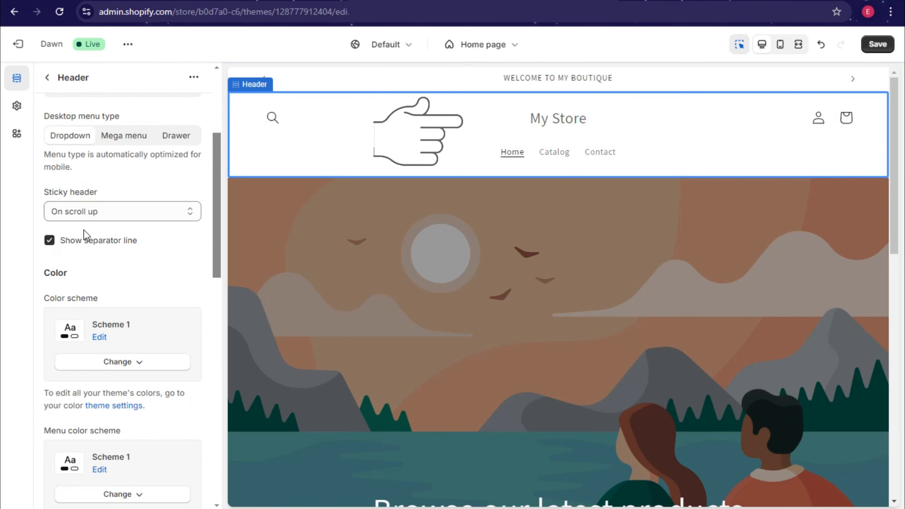
{"action": "scroll", "coordinate": [160, 284], "scroll_direction": "down", "scroll_amount": 3}
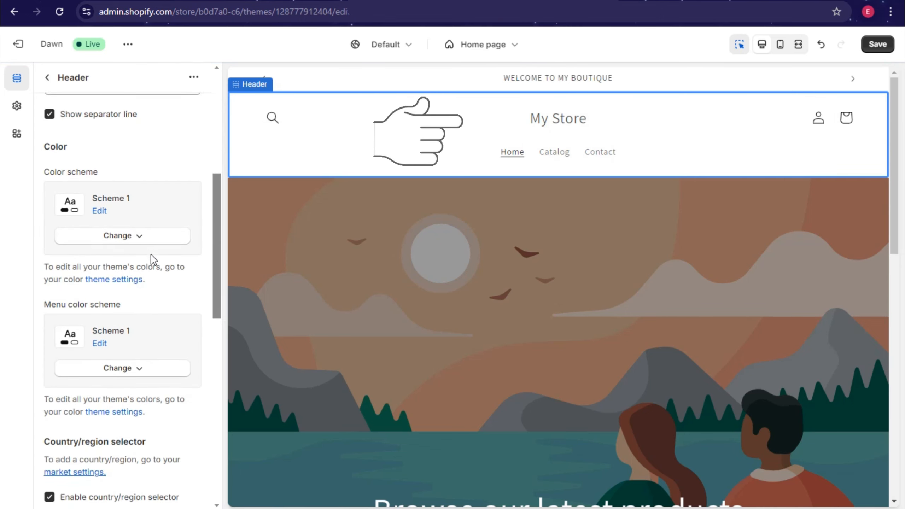
{"action": "scroll", "coordinate": [151, 260], "scroll_direction": "down", "scroll_amount": 15}
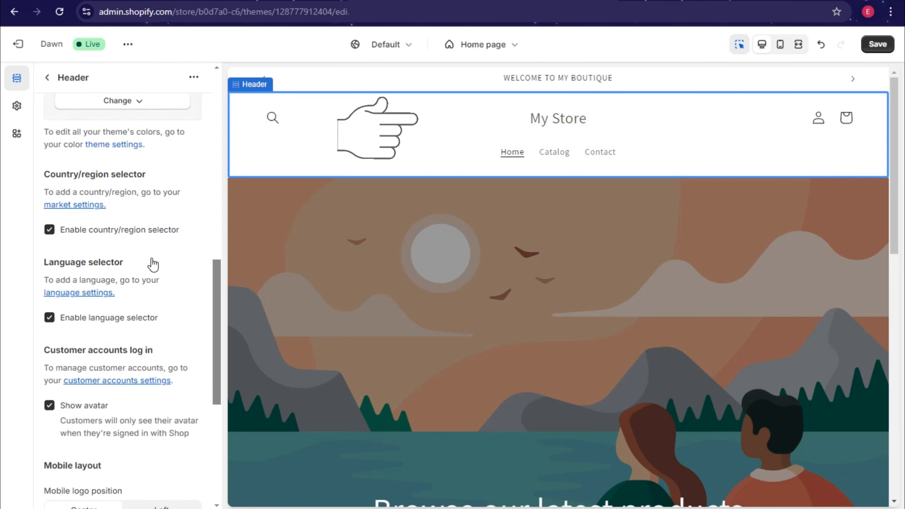
{"action": "left_click", "coordinate": [878, 45]}
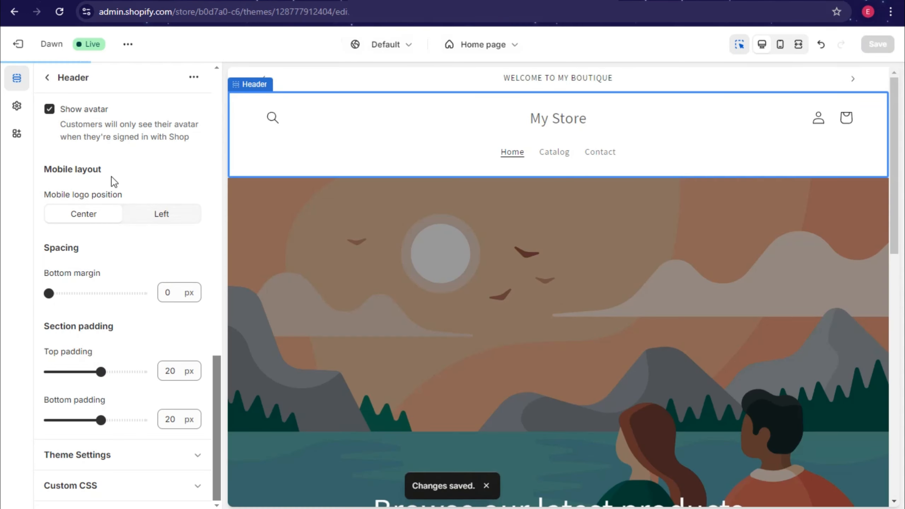
{"action": "left_click", "coordinate": [46, 78]}
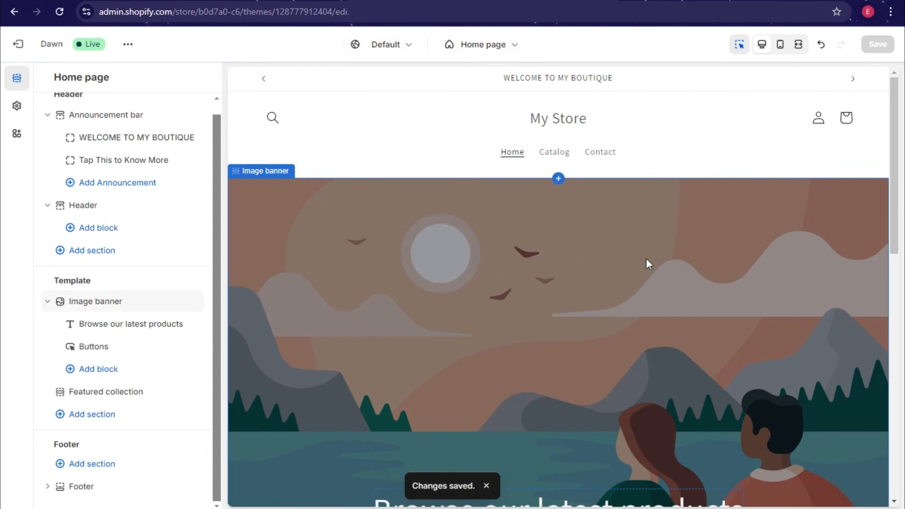
Step: Review the Image banner section's settings in the home page editor
{"action": "scroll", "coordinate": [499, 324], "scroll_direction": "down", "scroll_amount": 3}
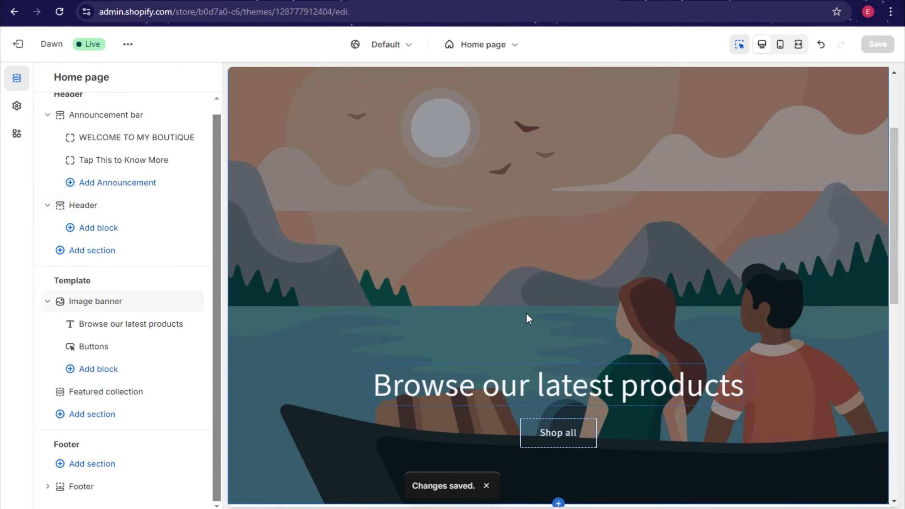
{"action": "left_click", "coordinate": [432, 279]}
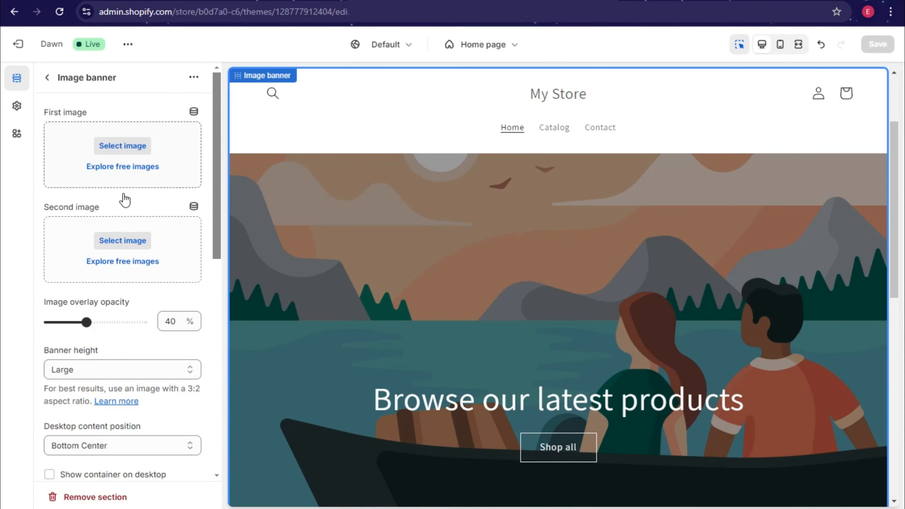
{"action": "left_click", "coordinate": [47, 78]}
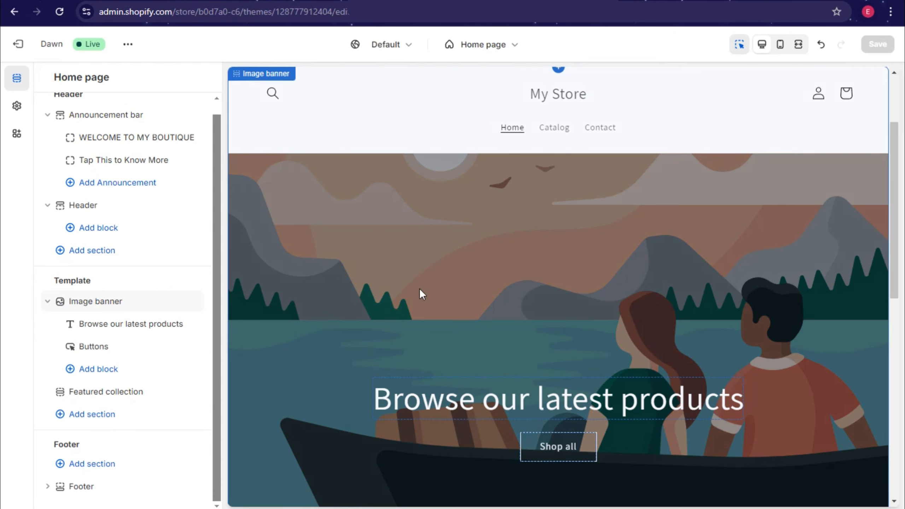
Step: Switch to the blank Canva 'Untitled design - Logo' window
{"action": "scroll", "coordinate": [420, 289], "scroll_direction": "down", "scroll_amount": 3}
{"action": "mouse_move", "coordinate": [474, 508]}
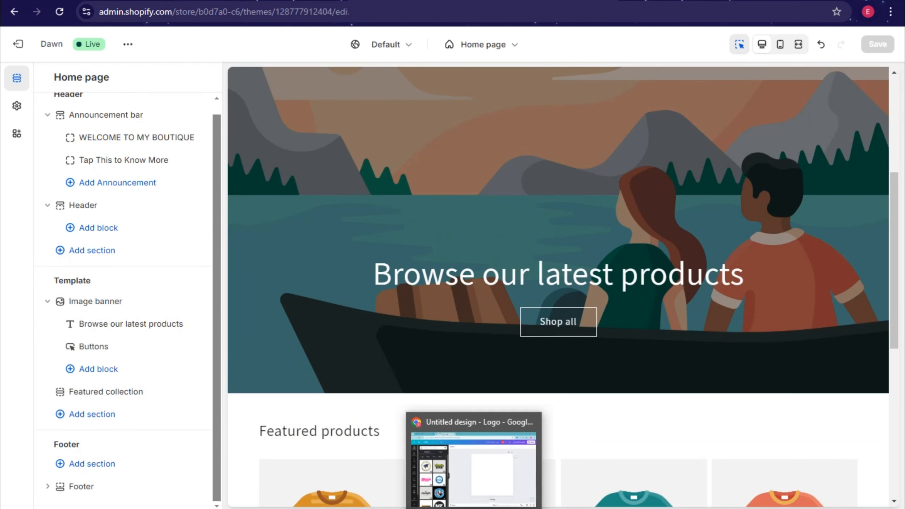
{"action": "left_click", "coordinate": [477, 480]}
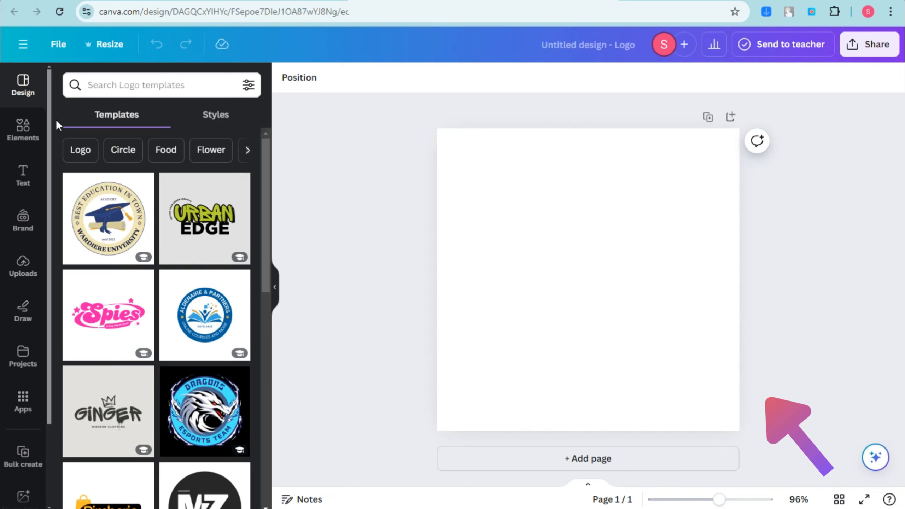
Step: Search logo templates for 'watch' and place the Black and Orange Fauget Watch template
{"action": "left_click", "coordinate": [121, 91]}
{"action": "type", "text": "watch"}
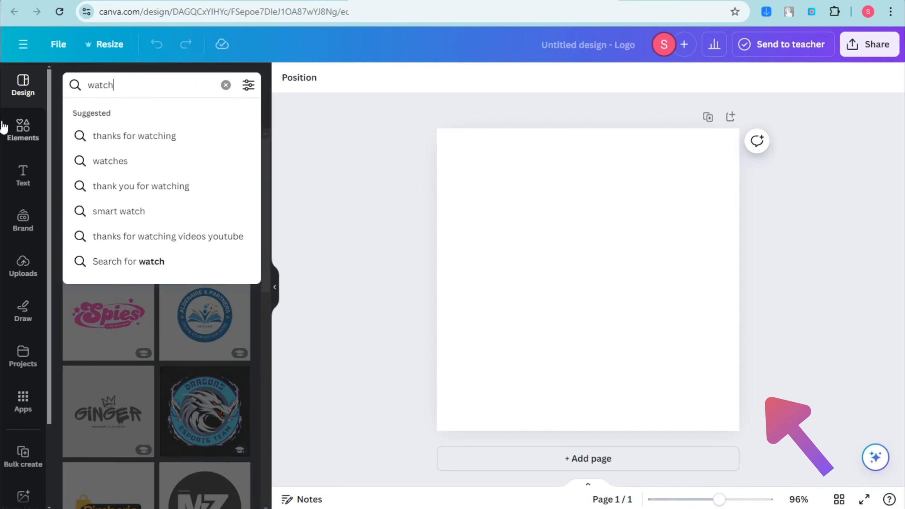
{"action": "key", "text": "Return"}
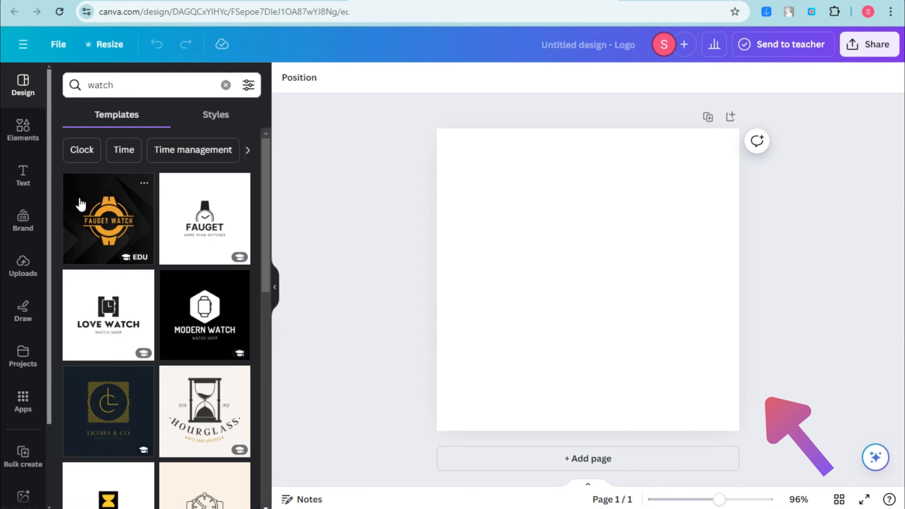
{"action": "scroll", "coordinate": [178, 340], "scroll_direction": "down", "scroll_amount": 5}
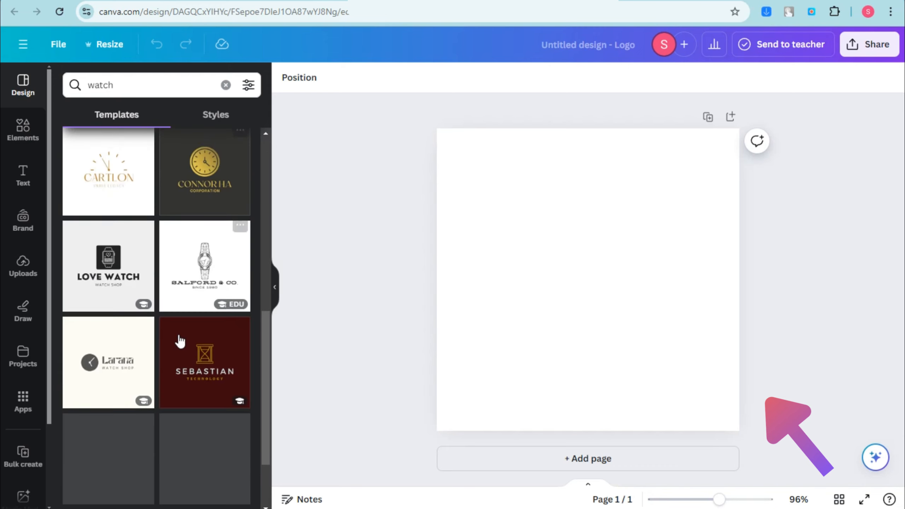
{"action": "scroll", "coordinate": [81, 253], "scroll_direction": "up", "scroll_amount": 10}
{"action": "left_click_drag", "start_coordinate": [81, 253], "coordinate": [487, 240]}
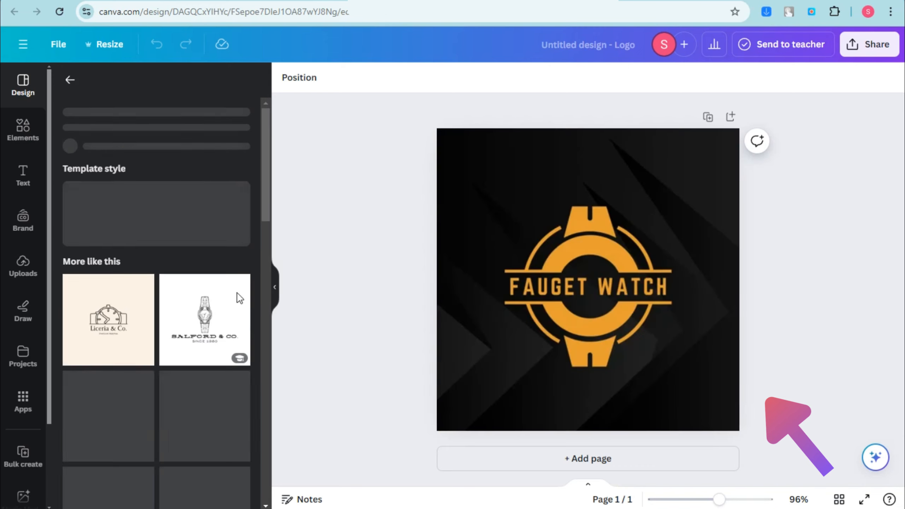
{"action": "left_click", "coordinate": [573, 303]}
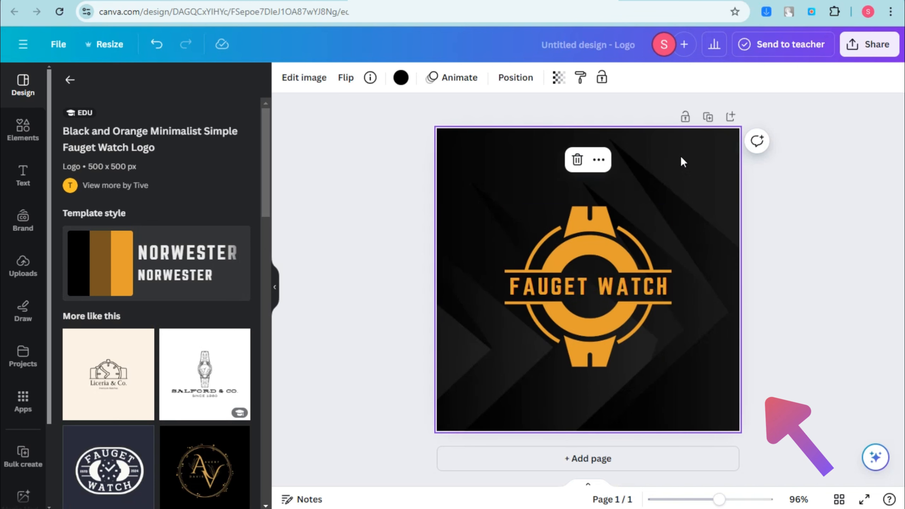
Step: Add a 'CEE101' text box to the logo and shrink it
{"action": "left_click", "coordinate": [23, 175]}
{"action": "left_click", "coordinate": [163, 121]}
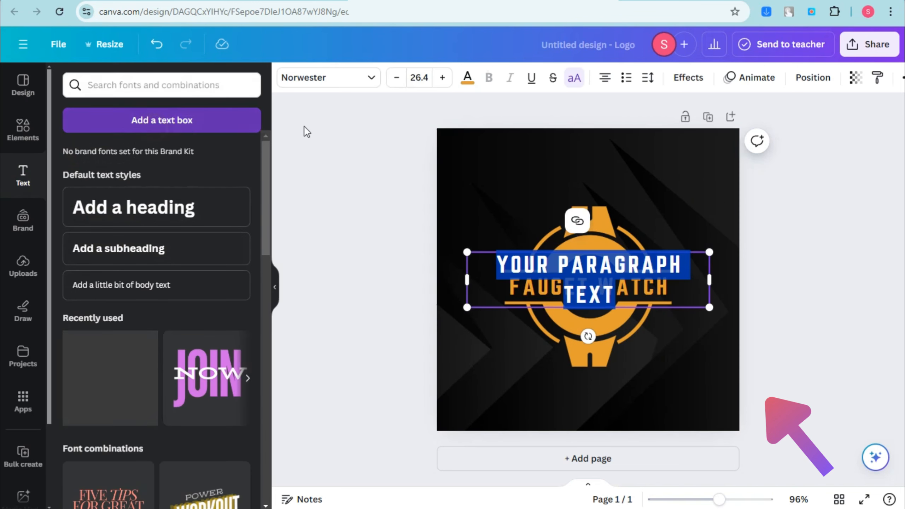
{"action": "type", "text": "CEE10"}
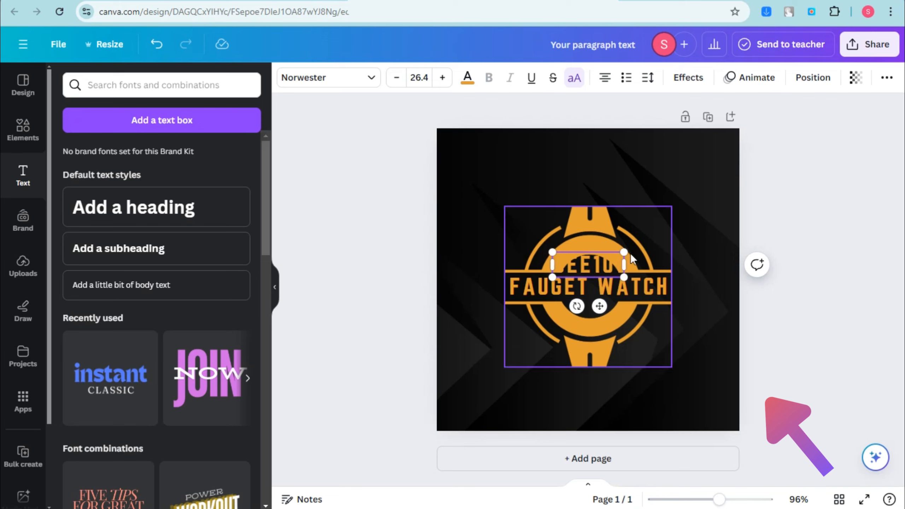
{"action": "left_click_drag", "start_coordinate": [624, 253], "coordinate": [661, 364]}
{"action": "left_click", "coordinate": [794, 229]}
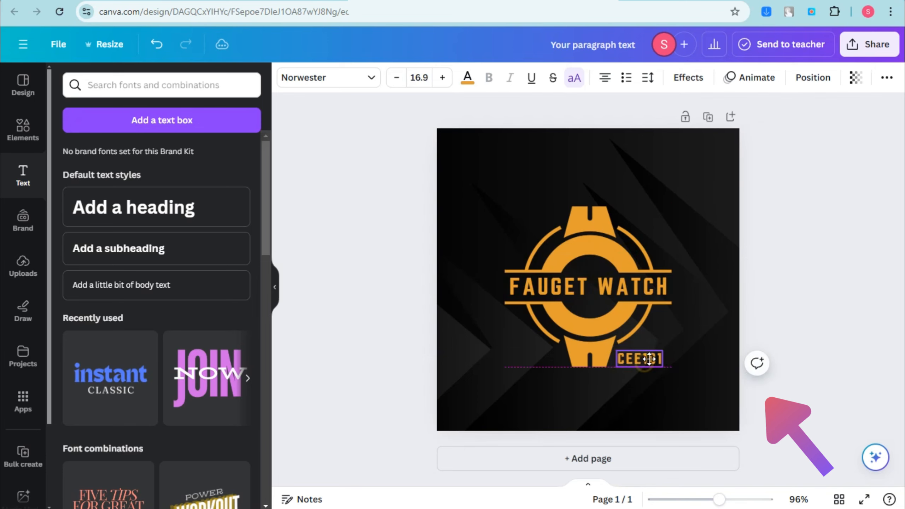
Step: Try several fonts, set the CEE101 label to Moontime, and shrink it slightly
{"action": "left_click", "coordinate": [343, 78]}
{"action": "left_click", "coordinate": [107, 337]}
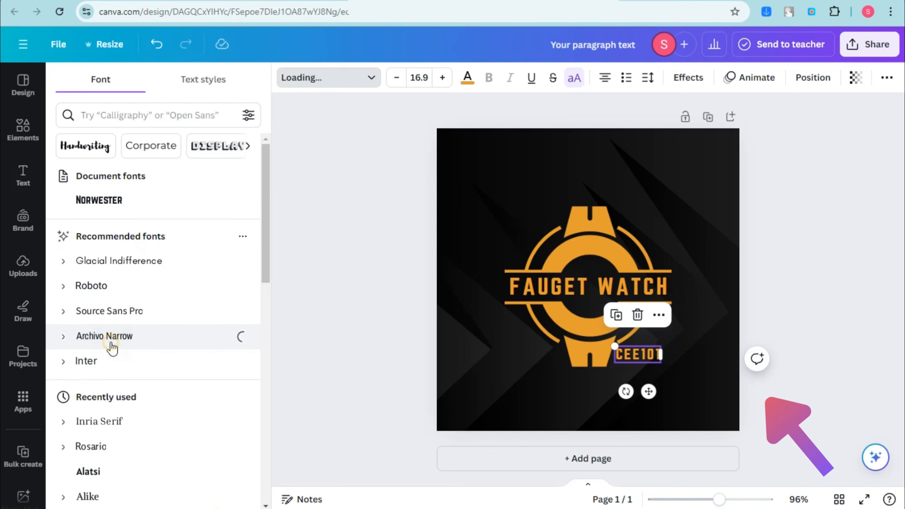
{"action": "left_click", "coordinate": [125, 430]}
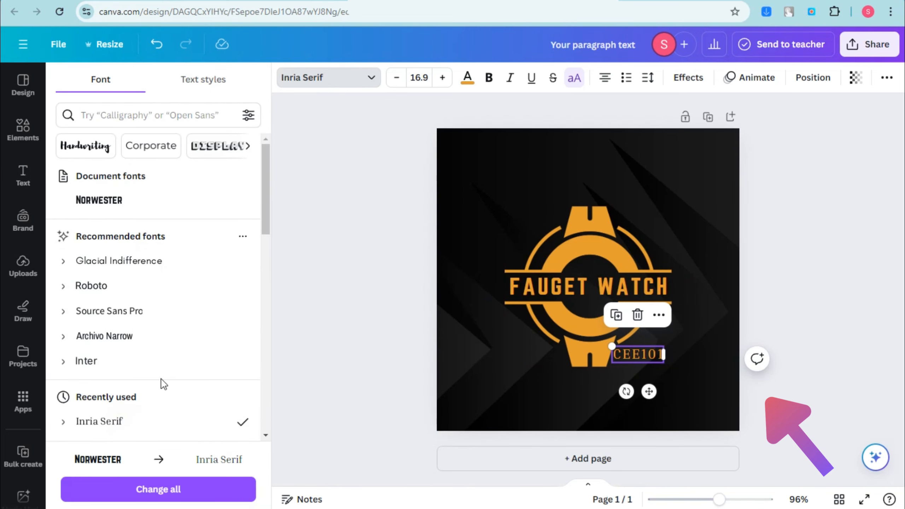
{"action": "scroll", "coordinate": [159, 382], "scroll_direction": "down", "scroll_amount": 5}
{"action": "left_click", "coordinate": [101, 311]}
{"action": "scroll", "coordinate": [122, 418], "scroll_direction": "down", "scroll_amount": 10}
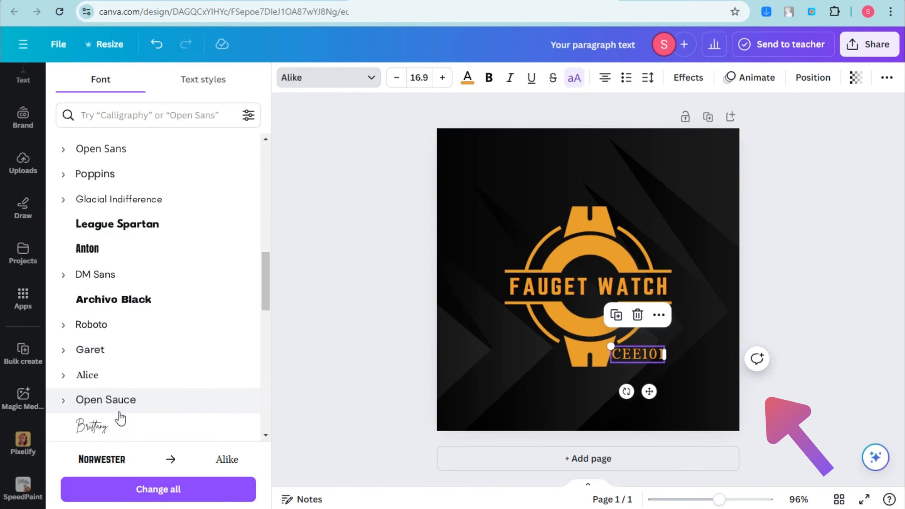
{"action": "left_click", "coordinate": [121, 266]}
{"action": "left_click_drag", "start_coordinate": [656, 346], "coordinate": [643, 354]}
Step: Recolour the logo background dark red (#A65F5F) and nudge the CEE101 label into place
{"action": "left_click", "coordinate": [675, 229]}
{"action": "left_click", "coordinate": [401, 78]}
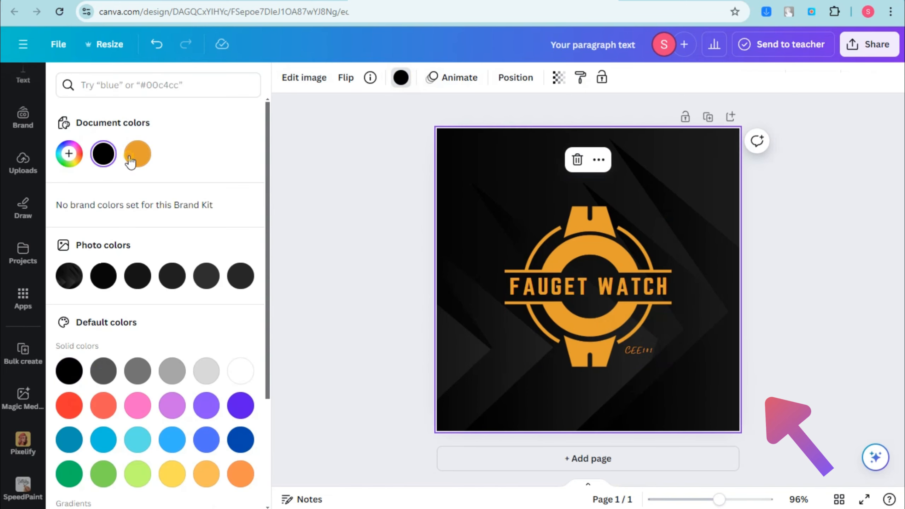
{"action": "left_click", "coordinate": [66, 167]}
{"action": "left_click_drag", "start_coordinate": [136, 240], "coordinate": [216, 238]}
{"action": "left_click", "coordinate": [829, 262]}
{"action": "left_click_drag", "start_coordinate": [646, 355], "coordinate": [637, 358]}
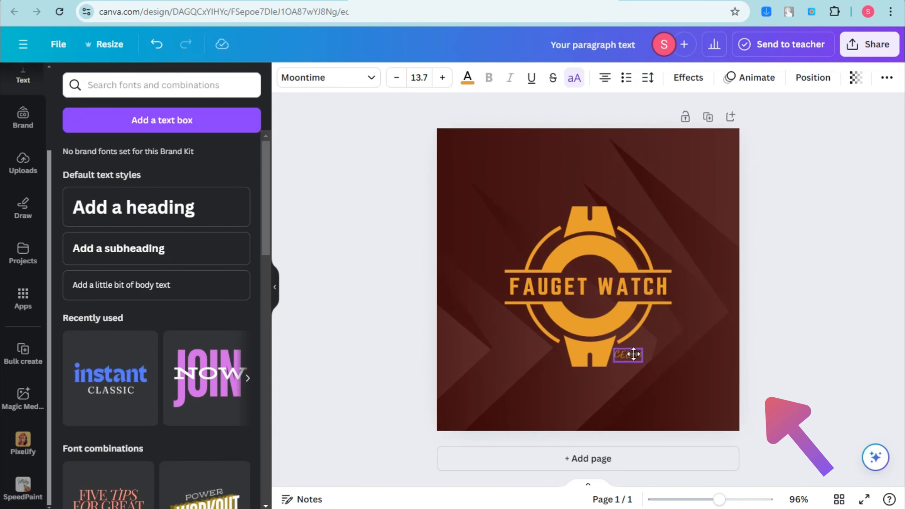
{"action": "left_click", "coordinate": [23, 118]}
Step: Search Canva elements for 'store' graphics and add the shopping-cart graphic
{"action": "left_click", "coordinate": [23, 164]}
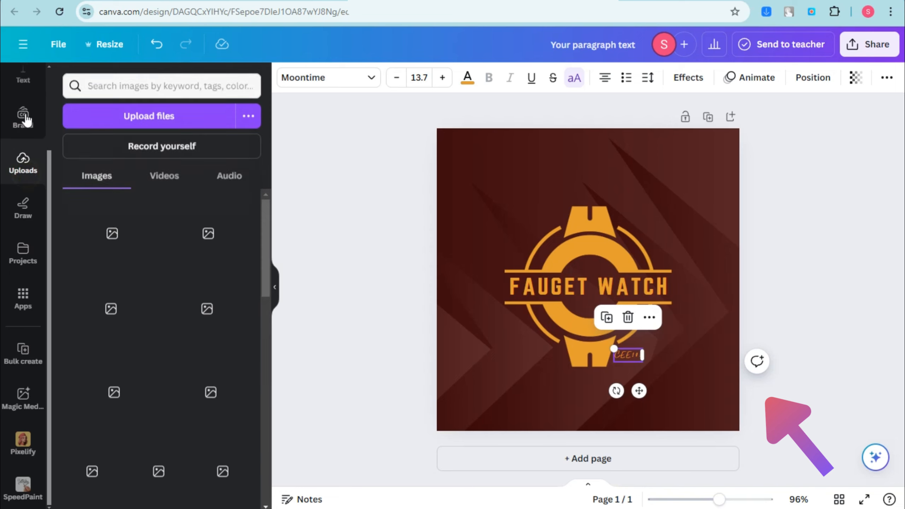
{"action": "scroll", "coordinate": [36, 121], "scroll_direction": "up", "scroll_amount": 3}
{"action": "left_click", "coordinate": [23, 129]}
{"action": "type", "text": "atore"}
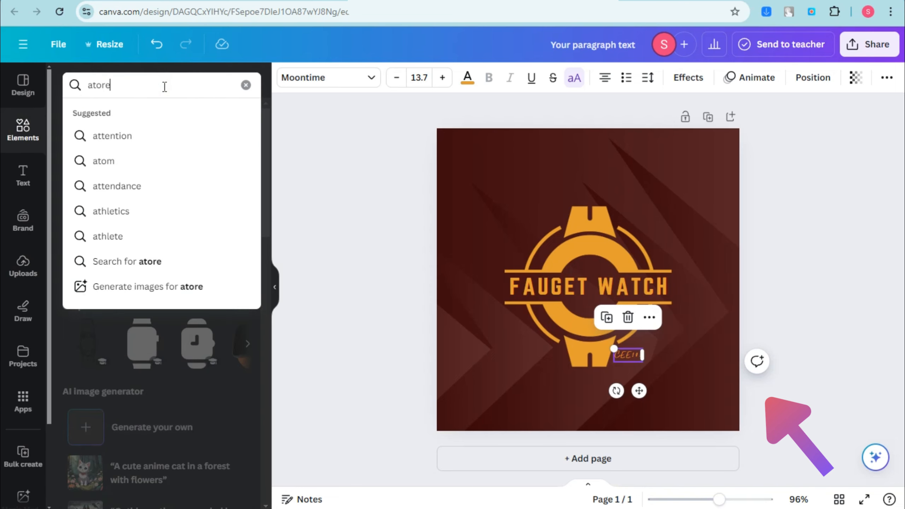
{"action": "key", "text": "BackSpace"}
{"action": "key", "text": "BackSpace"}
{"action": "key", "text": "BackSpace"}
{"action": "key", "text": "BackSpace"}
{"action": "key", "text": "BackSpace"}
{"action": "type", "text": "store"}
{"action": "key", "text": "Return"}
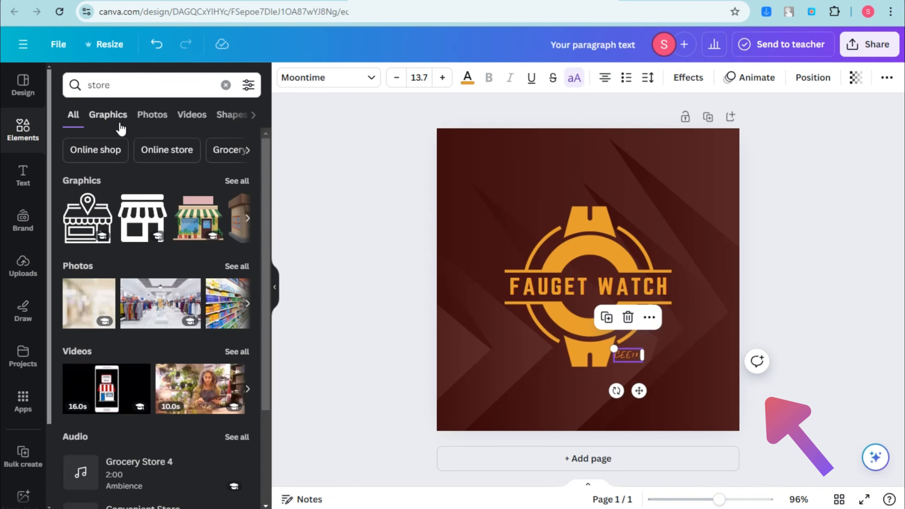
{"action": "left_click", "coordinate": [108, 115]}
{"action": "scroll", "coordinate": [125, 246], "scroll_direction": "down", "scroll_amount": 5}
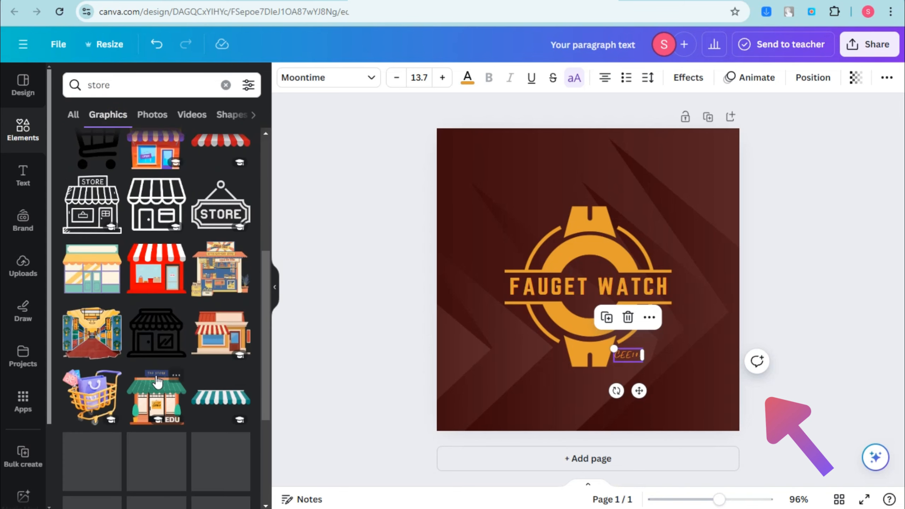
{"action": "left_click", "coordinate": [91, 273]}
Step: Shrink the cart and position it just above the CEE101 label
{"action": "left_click_drag", "start_coordinate": [709, 165], "coordinate": [662, 332]}
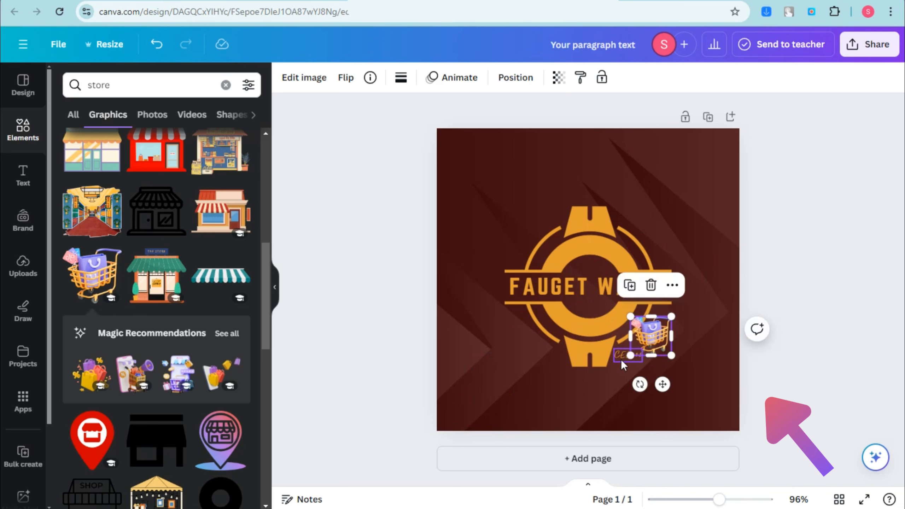
{"action": "left_click_drag", "start_coordinate": [624, 357], "coordinate": [628, 369]}
{"action": "left_click", "coordinate": [660, 345]}
{"action": "left_click", "coordinate": [631, 367]}
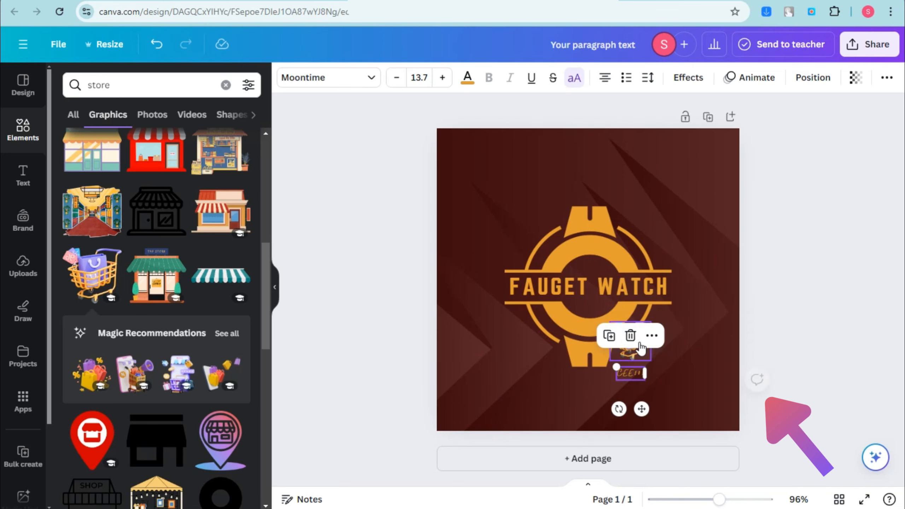
{"action": "left_click", "coordinate": [627, 321]}
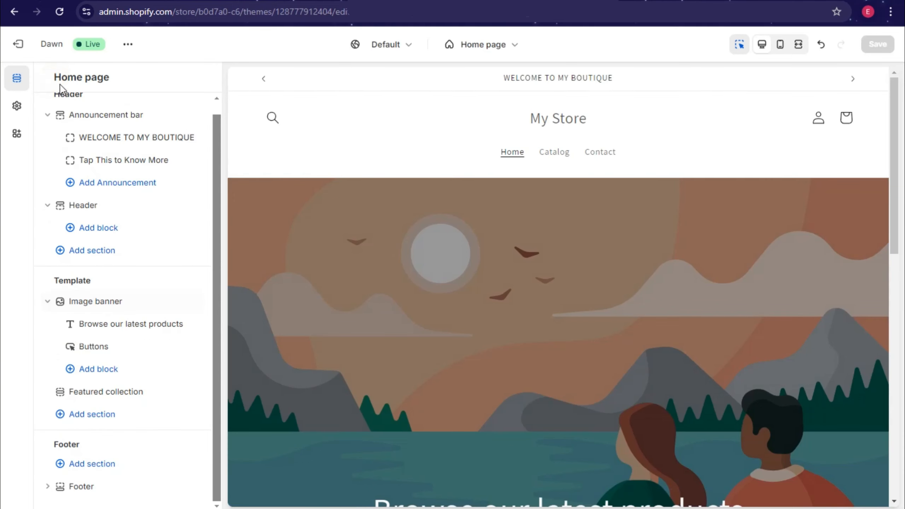
{"action": "scroll", "coordinate": [146, 156], "scroll_direction": "up", "scroll_amount": 1}
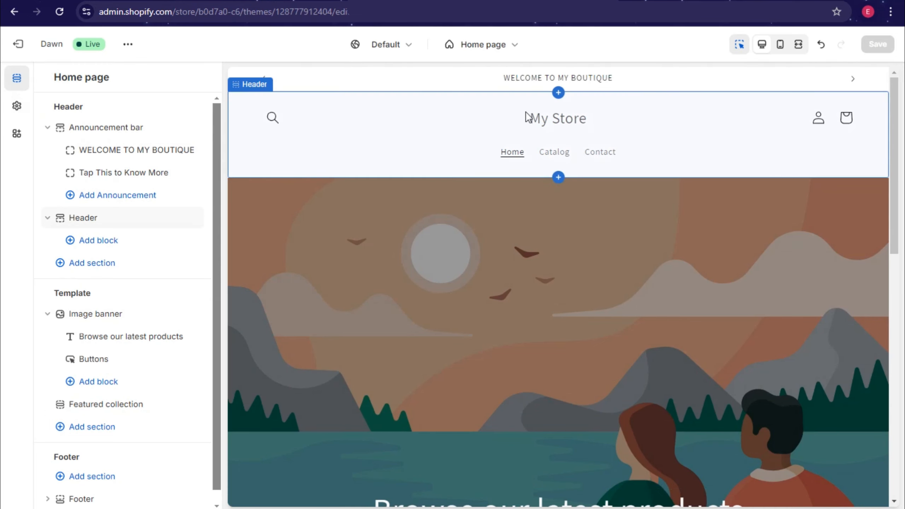
Step: Set the uploaded Fauget Watch image as the theme's header logo and save
{"action": "left_click", "coordinate": [17, 106]}
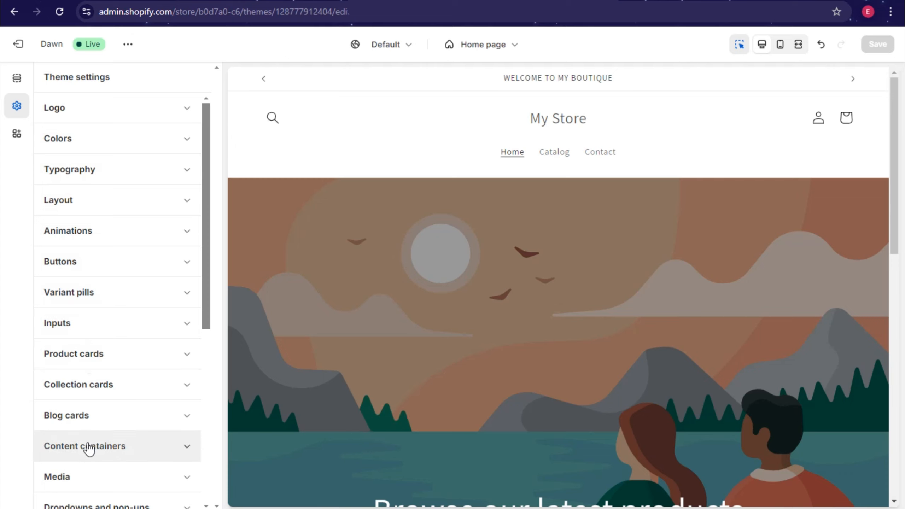
{"action": "left_click", "coordinate": [159, 113]}
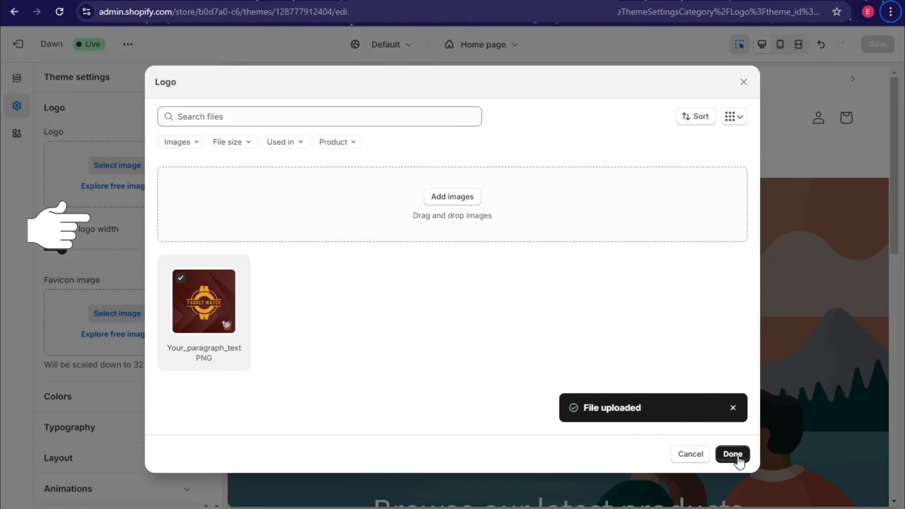
{"action": "left_click", "coordinate": [732, 454]}
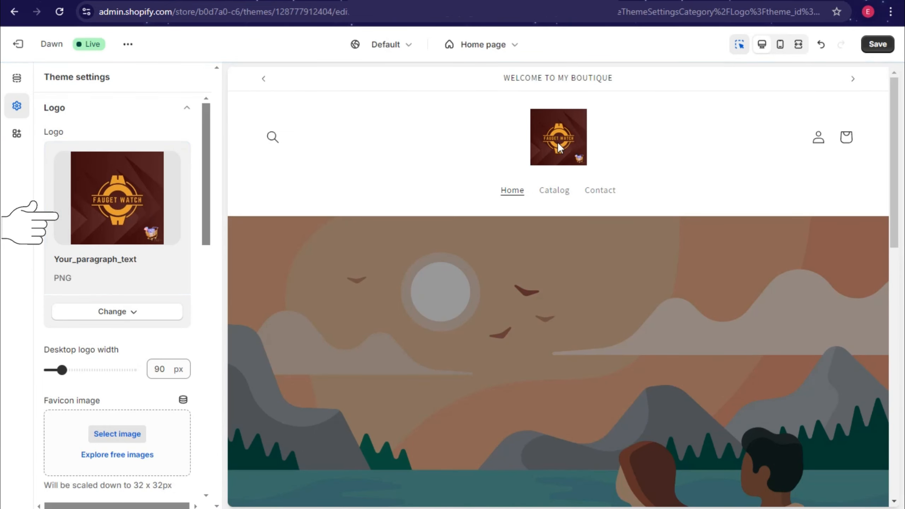
{"action": "left_click", "coordinate": [890, 48]}
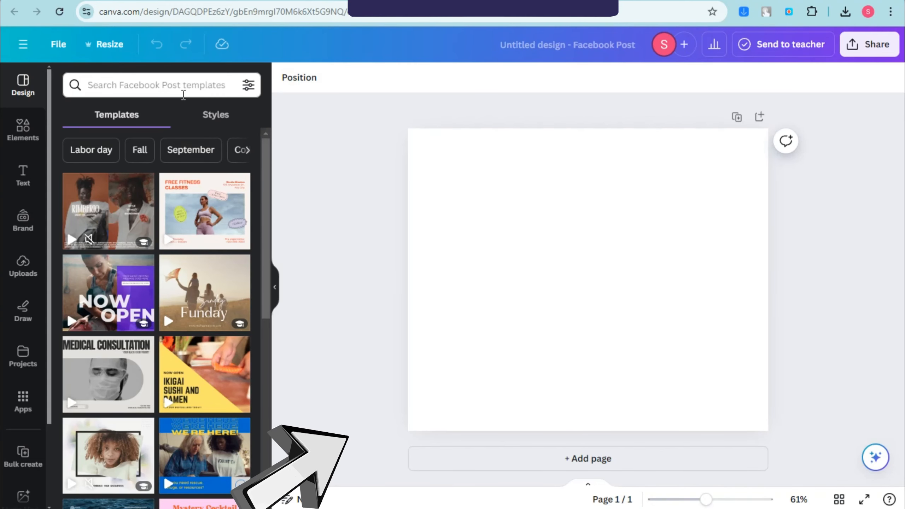
Step: Search templates for 'watch' and apply the New Watch template to the post
{"action": "left_click", "coordinate": [183, 92]}
{"action": "type", "text": "watx"}
{"action": "key", "text": "BackSpace"}
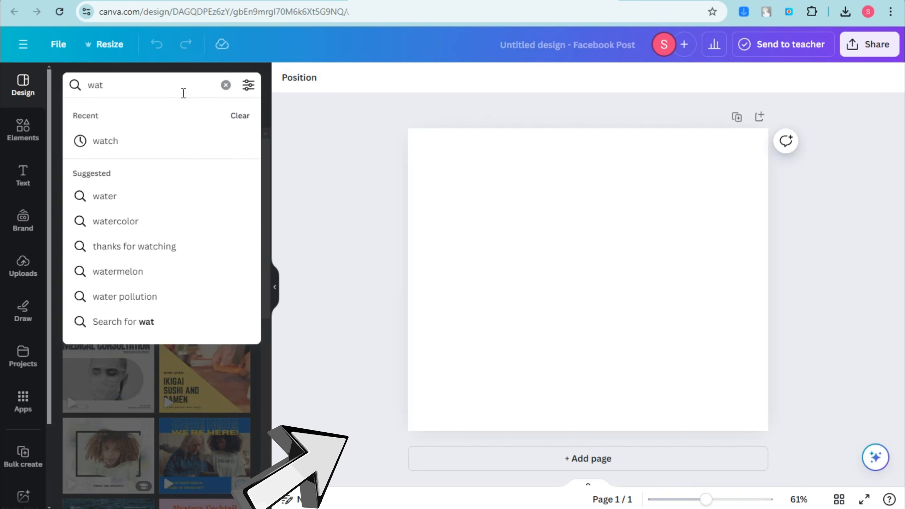
{"action": "left_click", "coordinate": [157, 140]}
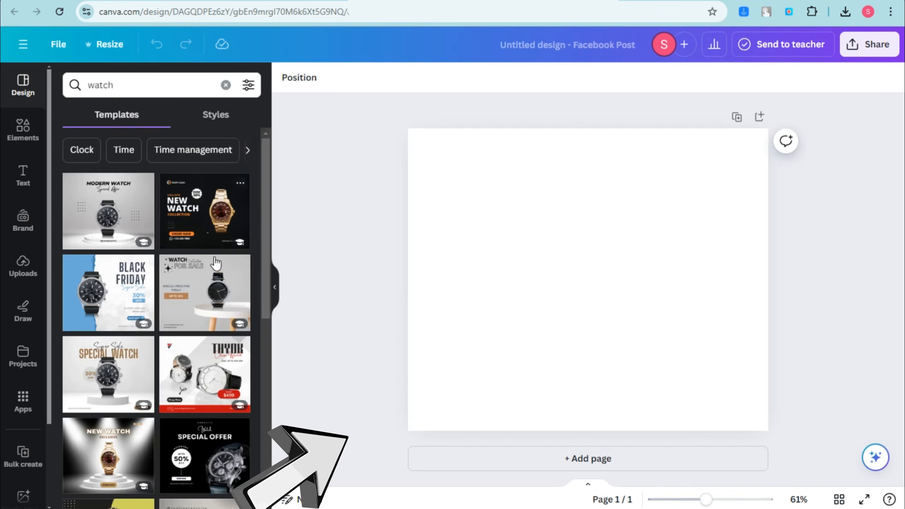
{"action": "scroll", "coordinate": [146, 401], "scroll_direction": "down", "scroll_amount": 2}
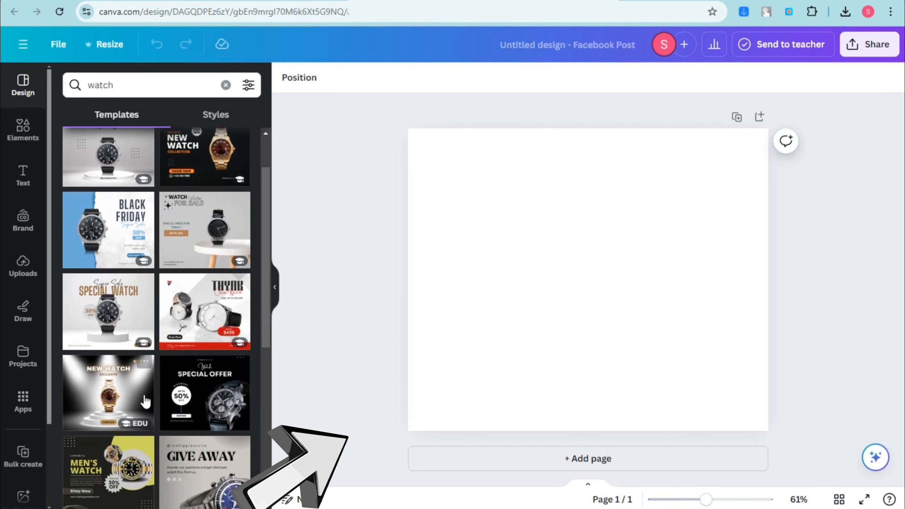
{"action": "left_click", "coordinate": [201, 160]}
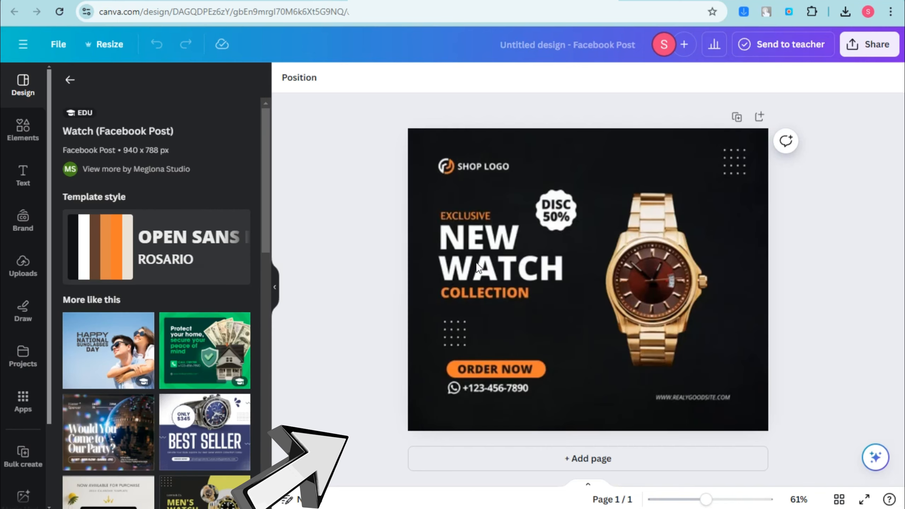
Step: Upload the black watch photo, drop it in place of the gold watch, and widen it
{"action": "left_click", "coordinate": [570, 278]}
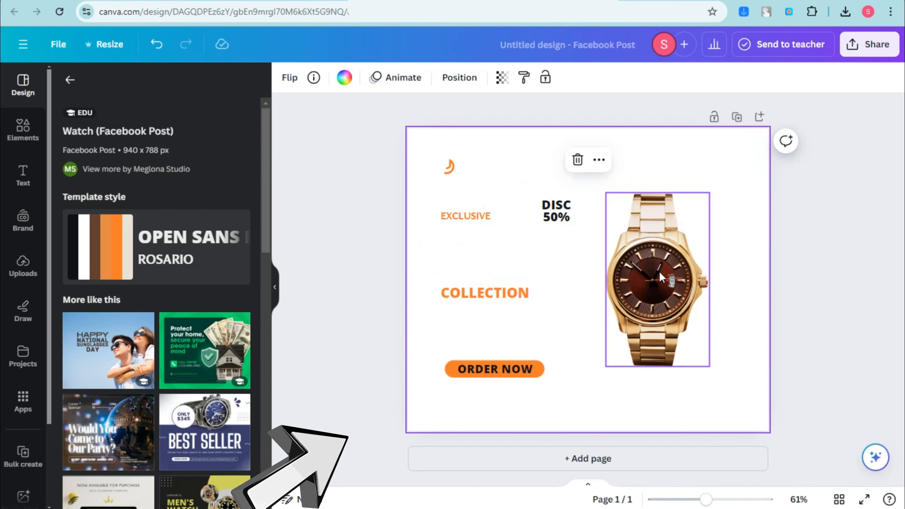
{"action": "left_click", "coordinate": [23, 266]}
{"action": "left_click", "coordinate": [134, 114]}
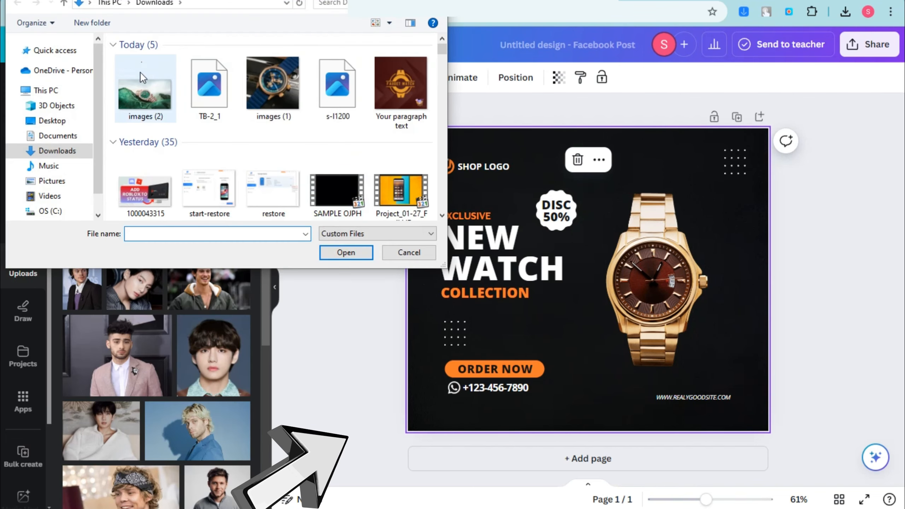
{"action": "left_click", "coordinate": [337, 88]}
{"action": "left_click", "coordinate": [346, 253]}
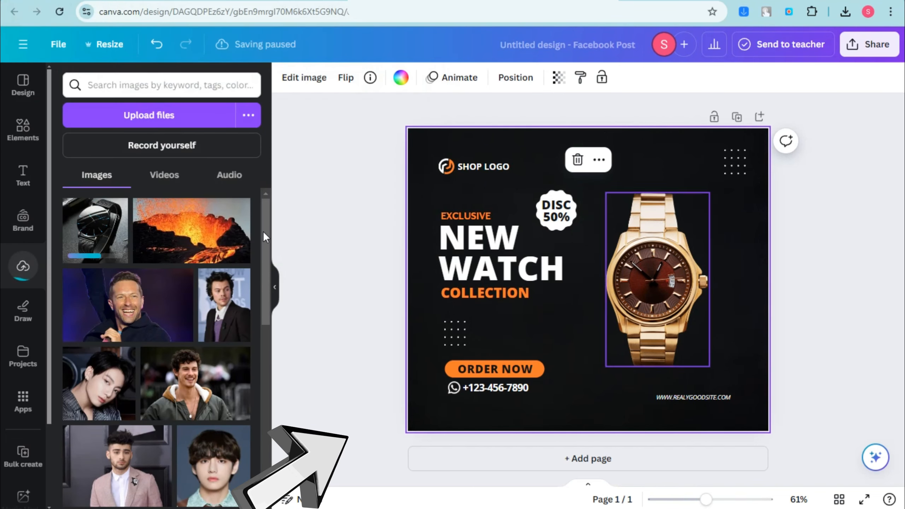
{"action": "left_click_drag", "start_coordinate": [101, 237], "coordinate": [646, 272]}
{"action": "left_click_drag", "start_coordinate": [719, 279], "coordinate": [752, 276]}
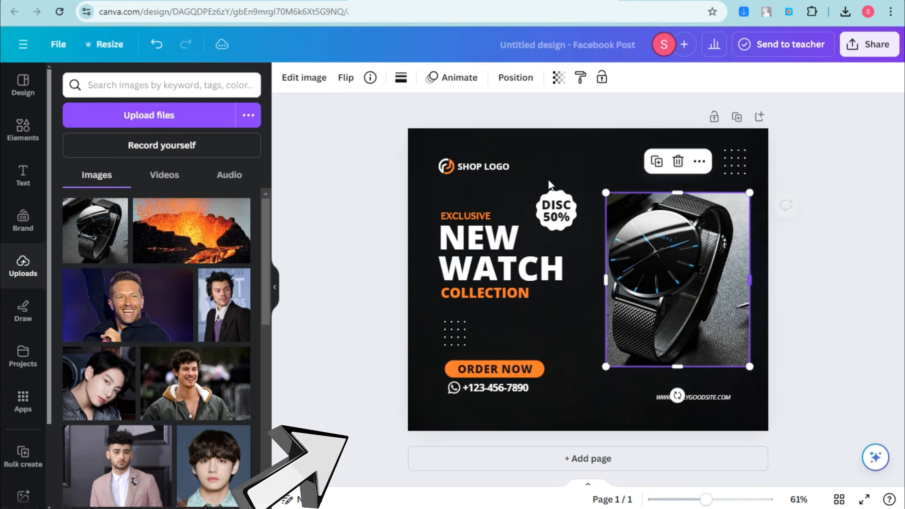
Step: Rebrand the post's shop name to CEE and update its phone number and website texts
{"action": "double_click", "coordinate": [556, 219]}
{"action": "double_click", "coordinate": [488, 168]}
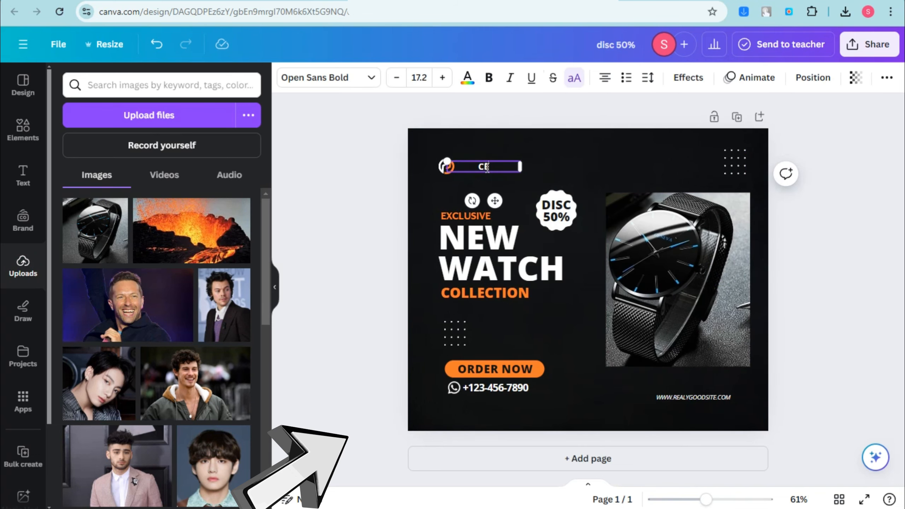
{"action": "left_click", "coordinate": [516, 268]}
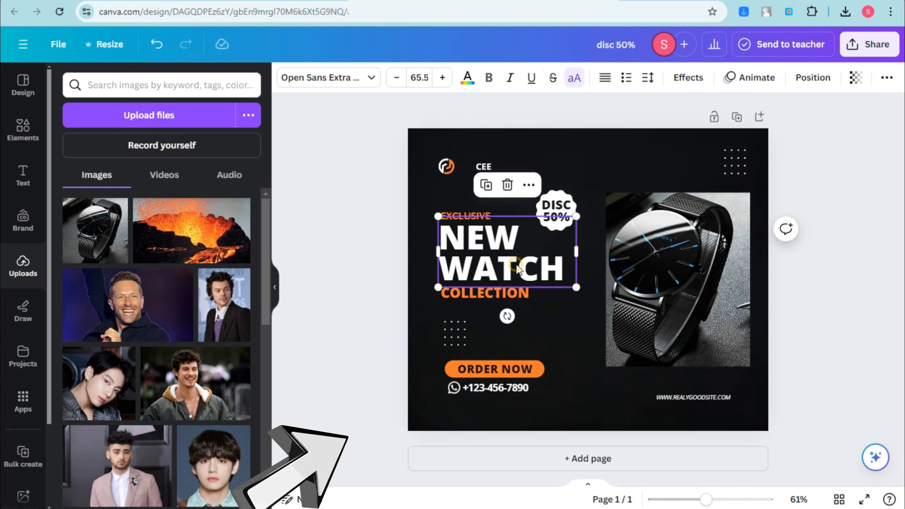
{"action": "double_click", "coordinate": [481, 388]}
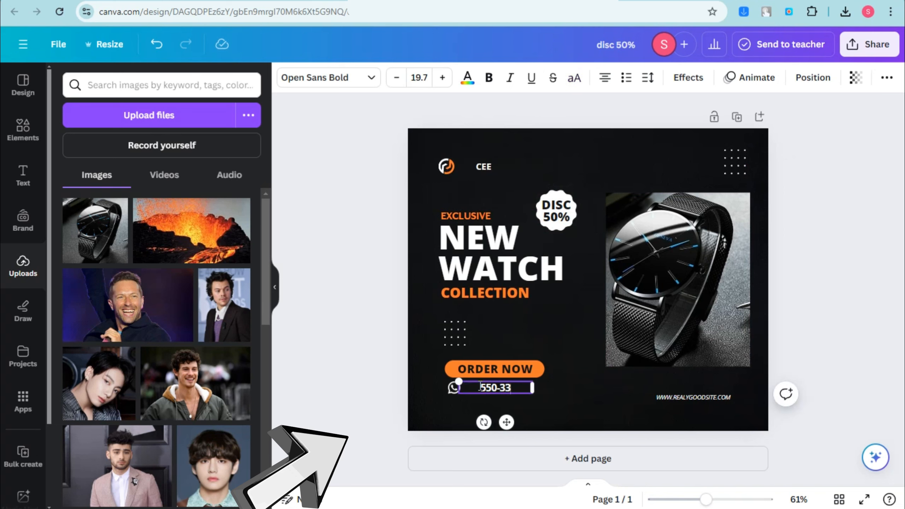
{"action": "double_click", "coordinate": [703, 397]}
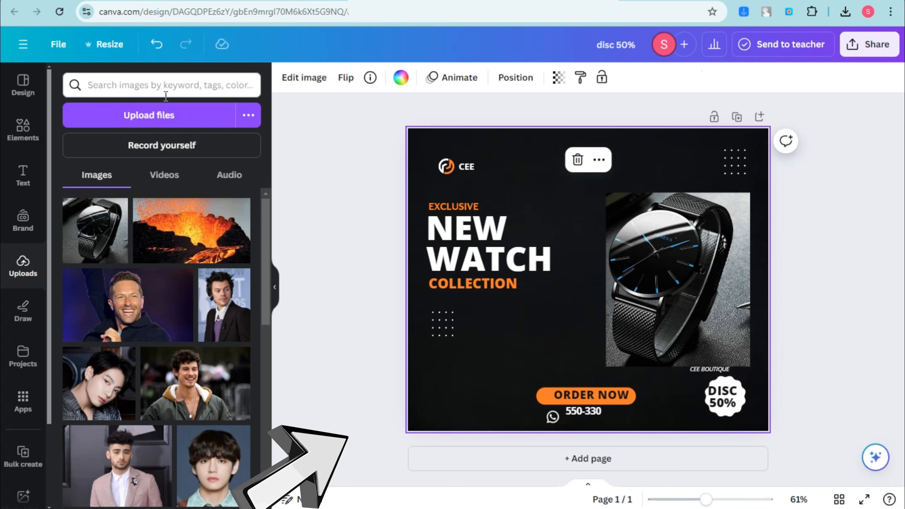
Step: Upload the Fauget Watch logo and place it small at the post's top-right corner
{"action": "left_click", "coordinate": [149, 115]}
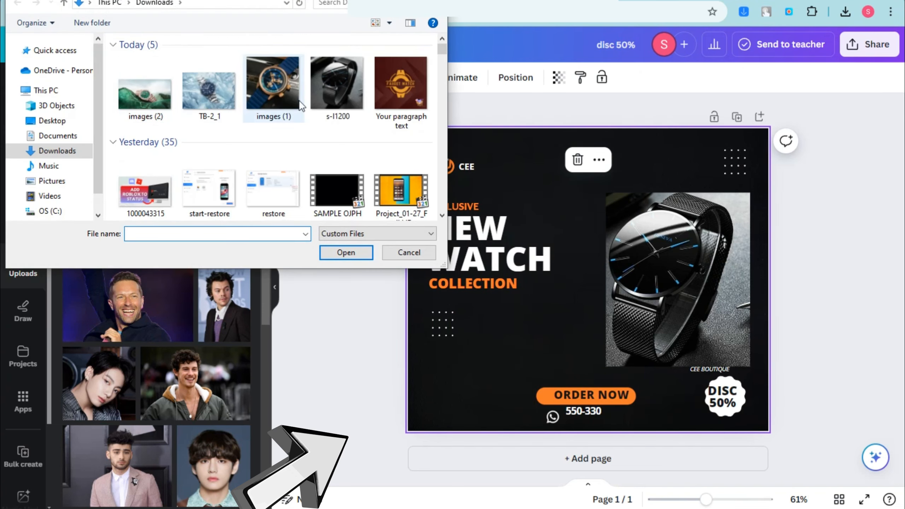
{"action": "left_click", "coordinate": [402, 89]}
{"action": "left_click", "coordinate": [357, 253]}
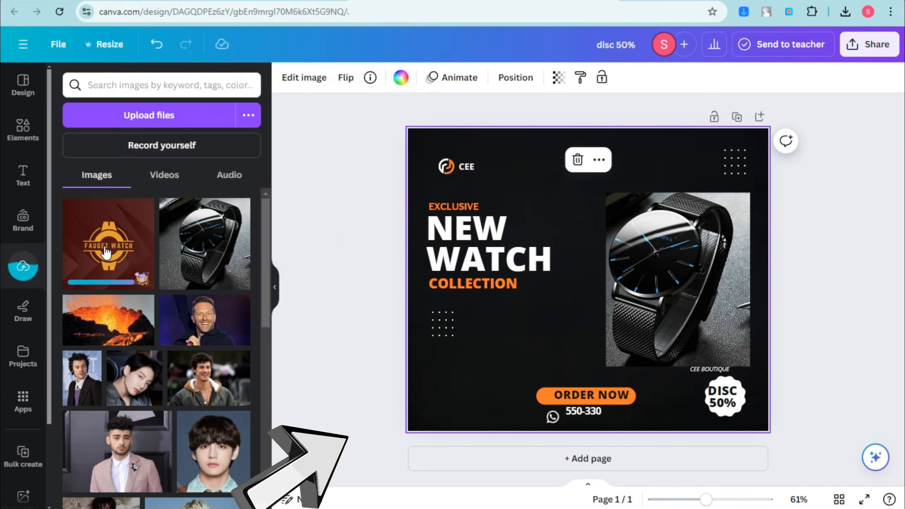
{"action": "left_click_drag", "start_coordinate": [103, 255], "coordinate": [603, 290]}
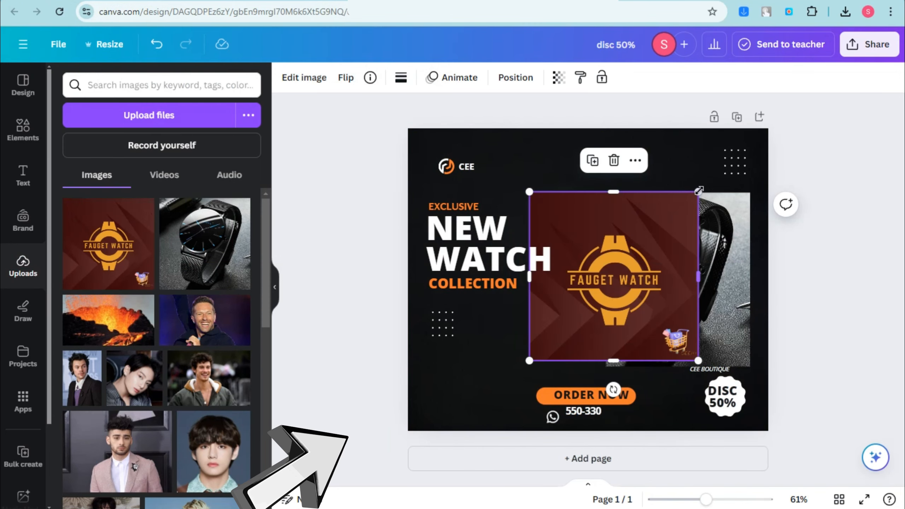
{"action": "left_click_drag", "start_coordinate": [697, 193], "coordinate": [604, 286]}
{"action": "left_click_drag", "start_coordinate": [581, 313], "coordinate": [738, 162]}
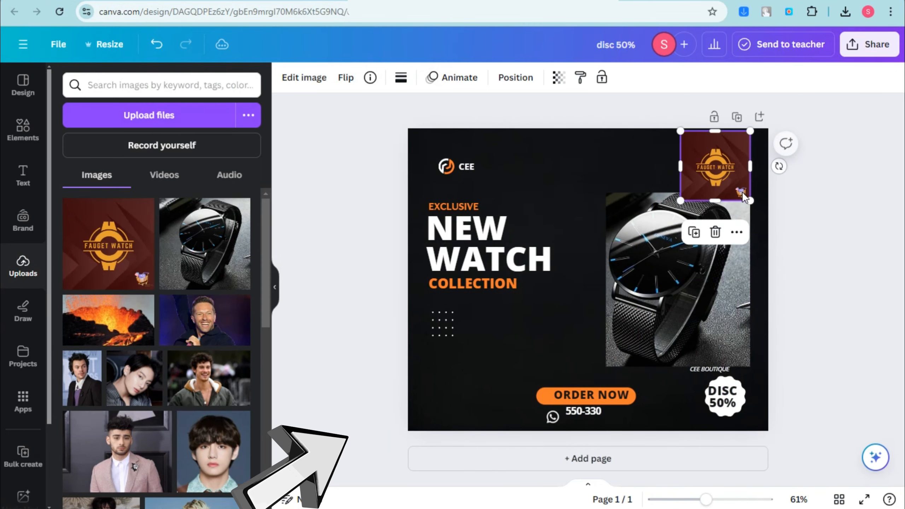
{"action": "left_click_drag", "start_coordinate": [758, 206], "coordinate": [714, 170]}
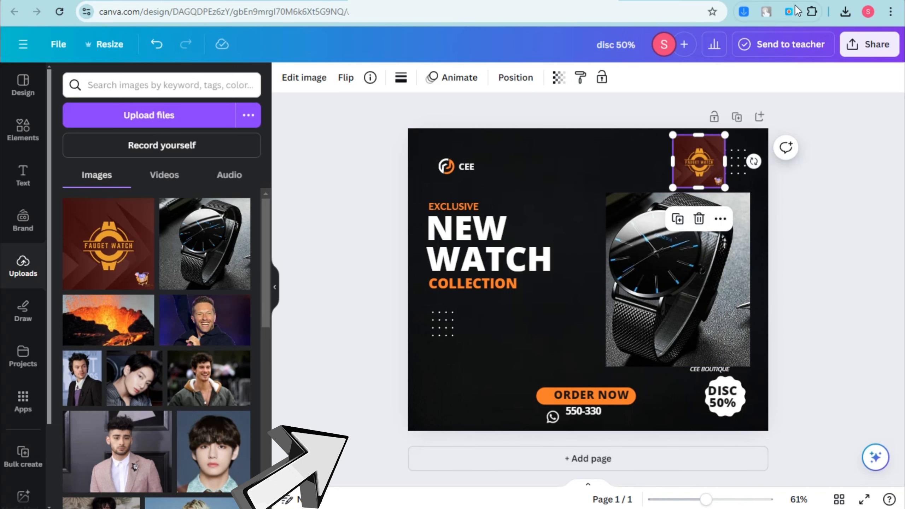
Step: Download the finished post as a PNG
{"action": "left_click", "coordinate": [878, 53]}
{"action": "left_click", "coordinate": [704, 376]}
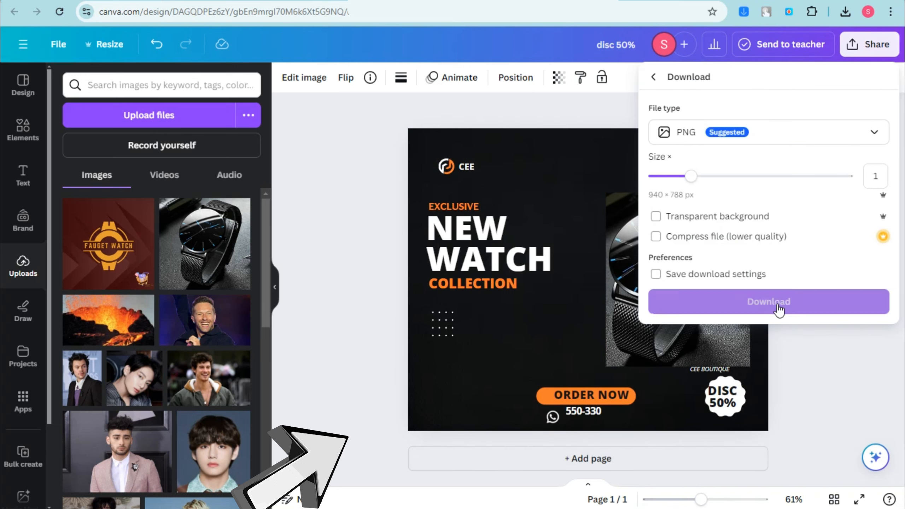
{"action": "left_click", "coordinate": [769, 302]}
Step: Review the Image banner showing the Canva watch post and save the home page
{"action": "mouse_move", "coordinate": [414, 508]}
{"action": "left_click", "coordinate": [320, 472]}
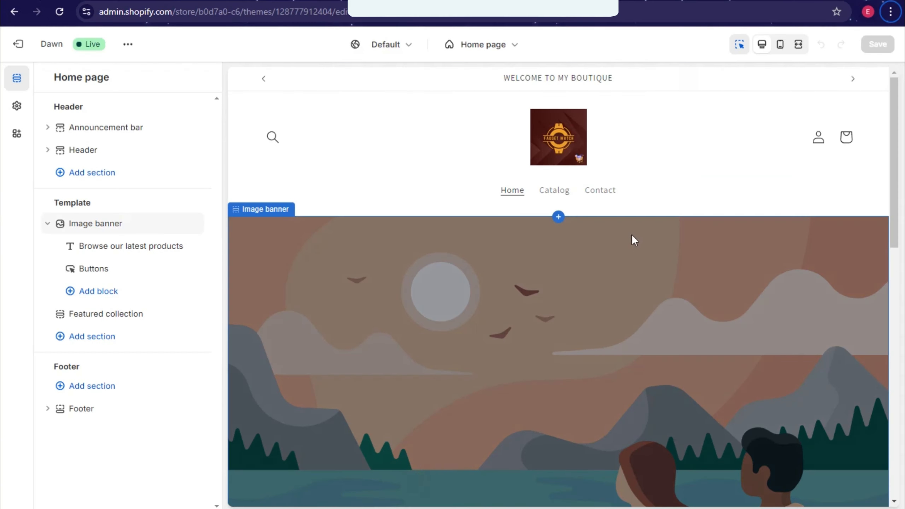
{"action": "left_click", "coordinate": [408, 331]}
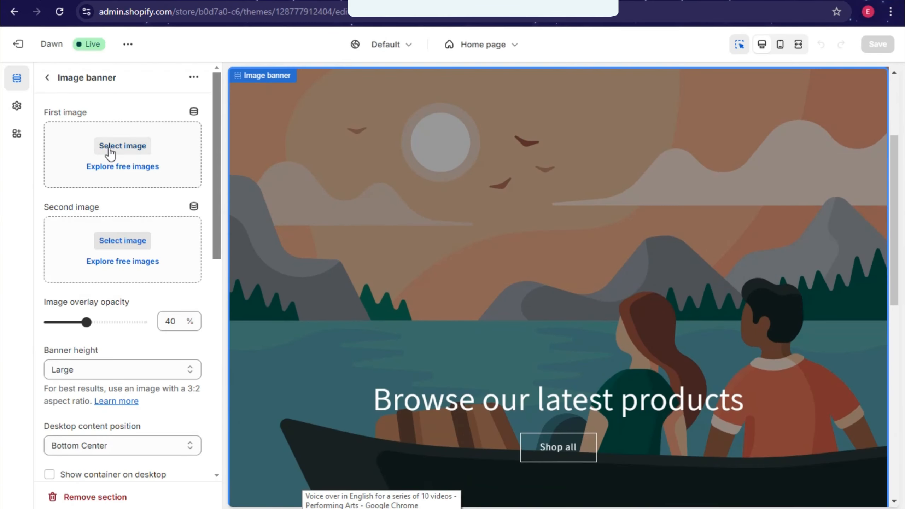
{"action": "left_click", "coordinate": [118, 147]}
{"action": "left_click", "coordinate": [452, 197]}
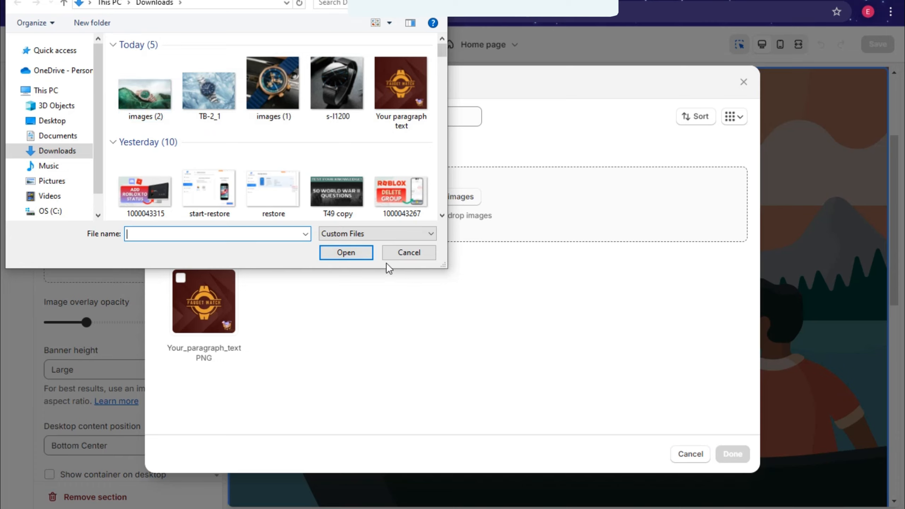
{"action": "left_click", "coordinate": [392, 254]}
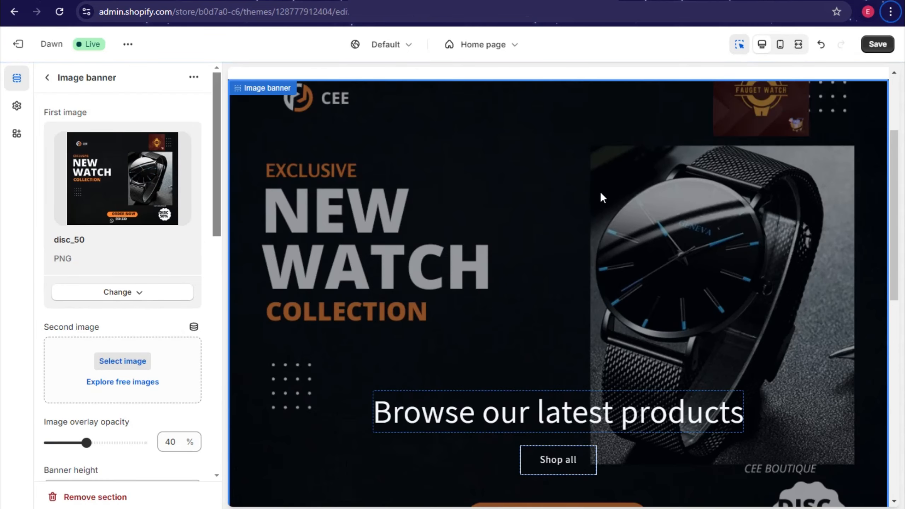
{"action": "scroll", "coordinate": [652, 289], "scroll_direction": "up", "scroll_amount": 1}
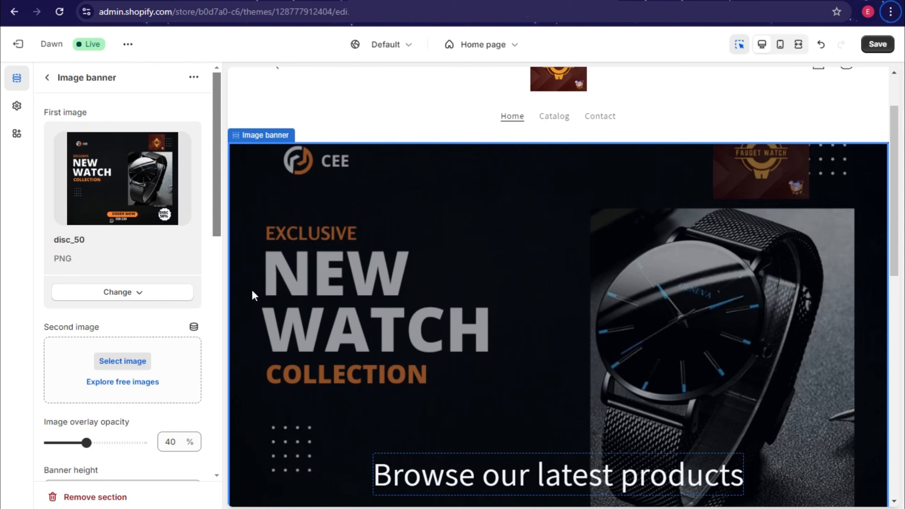
{"action": "left_click", "coordinate": [878, 44]}
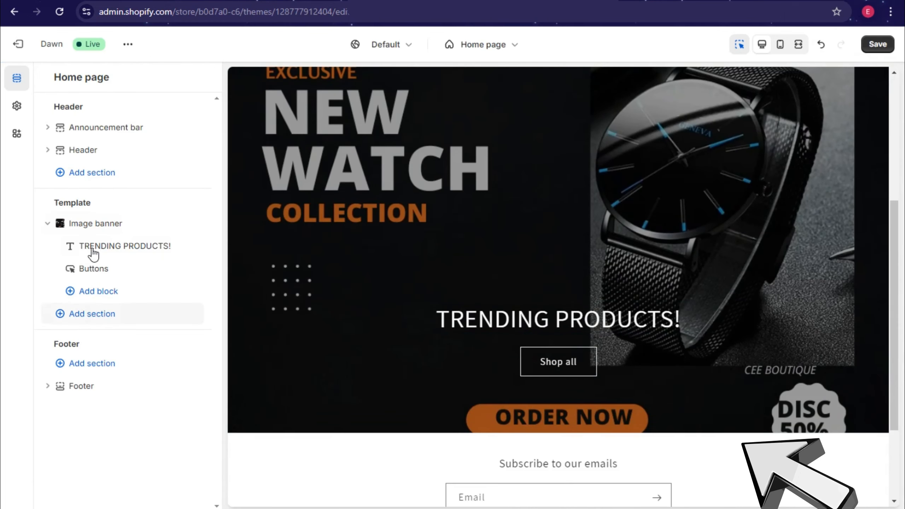
Step: Add a Featured product section showing Watch 20
{"action": "left_click", "coordinate": [79, 319]}
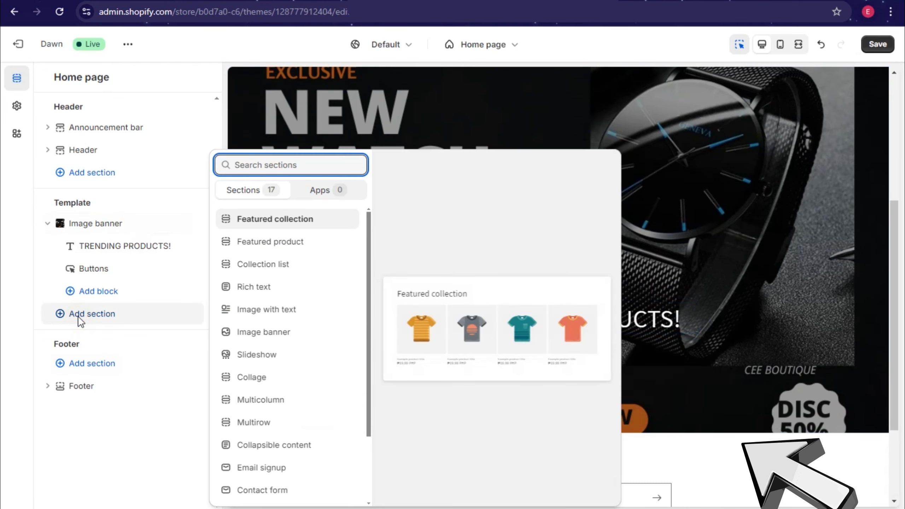
{"action": "left_click", "coordinate": [293, 242]}
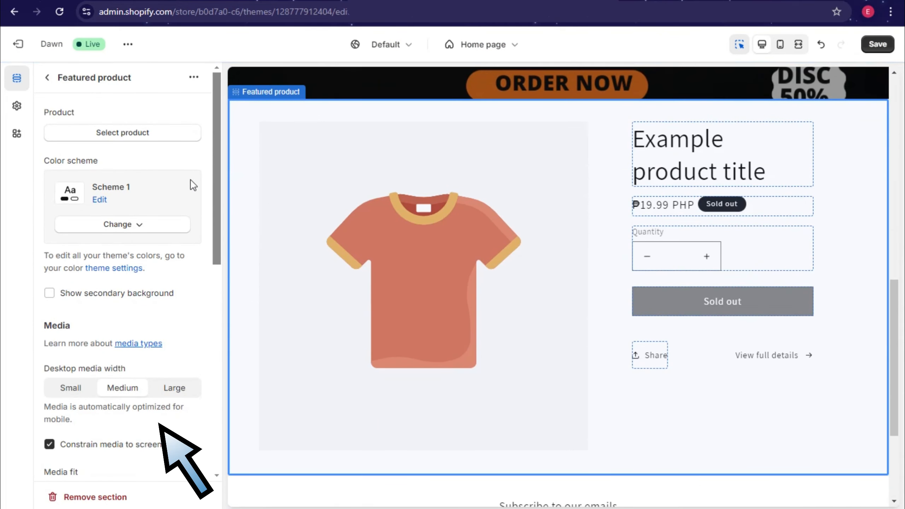
{"action": "left_click", "coordinate": [131, 136]}
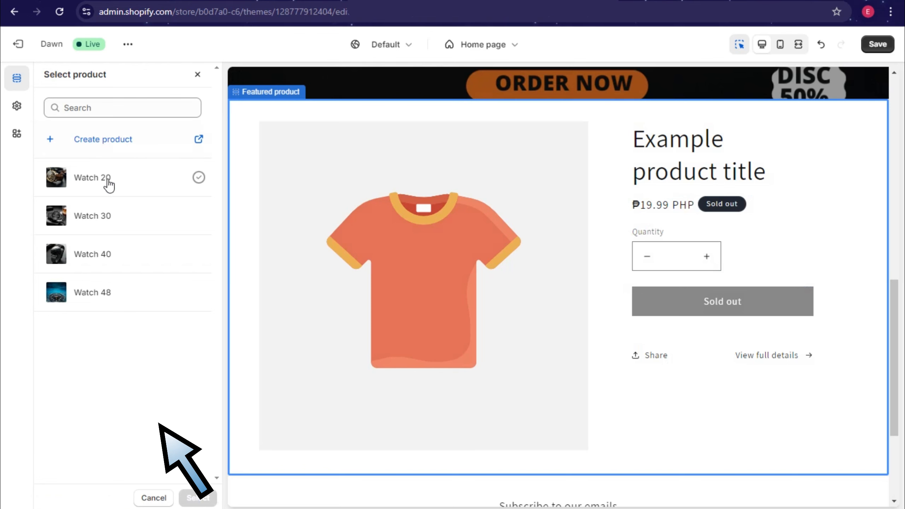
{"action": "left_click", "coordinate": [108, 184]}
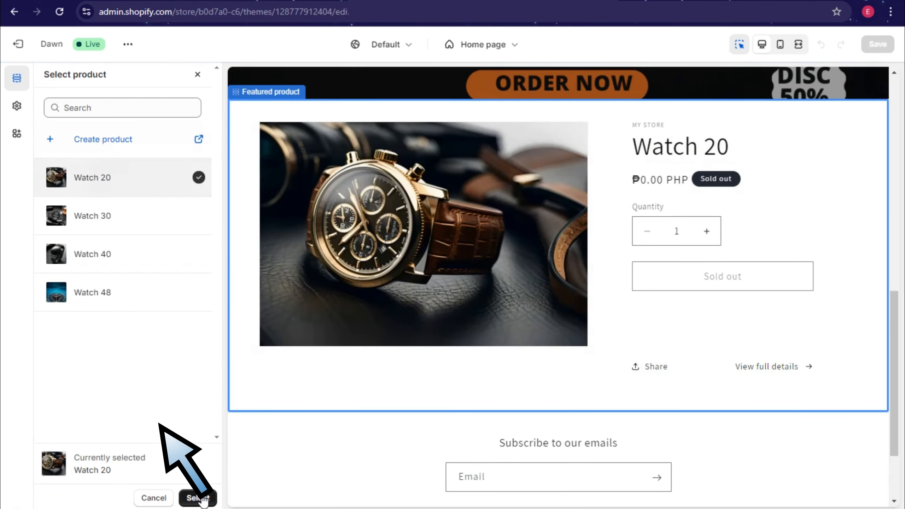
{"action": "left_click", "coordinate": [197, 498]}
Step: Remove the price block from the Watch 20 featured product
{"action": "left_click", "coordinate": [646, 181]}
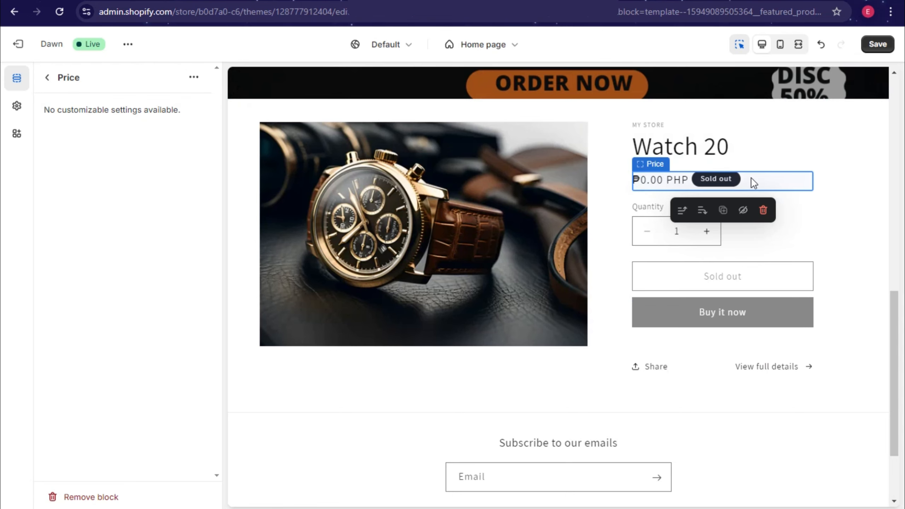
{"action": "left_click", "coordinate": [647, 233]}
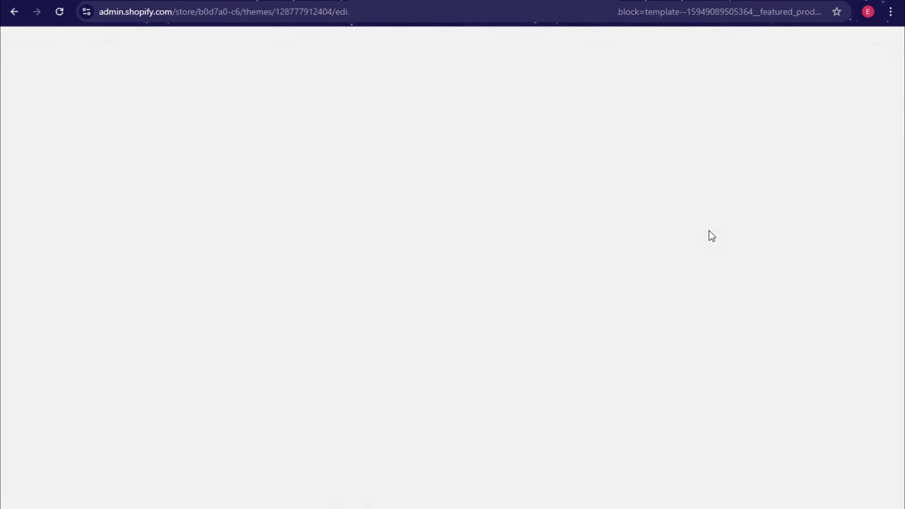
{"action": "left_click", "coordinate": [708, 231]}
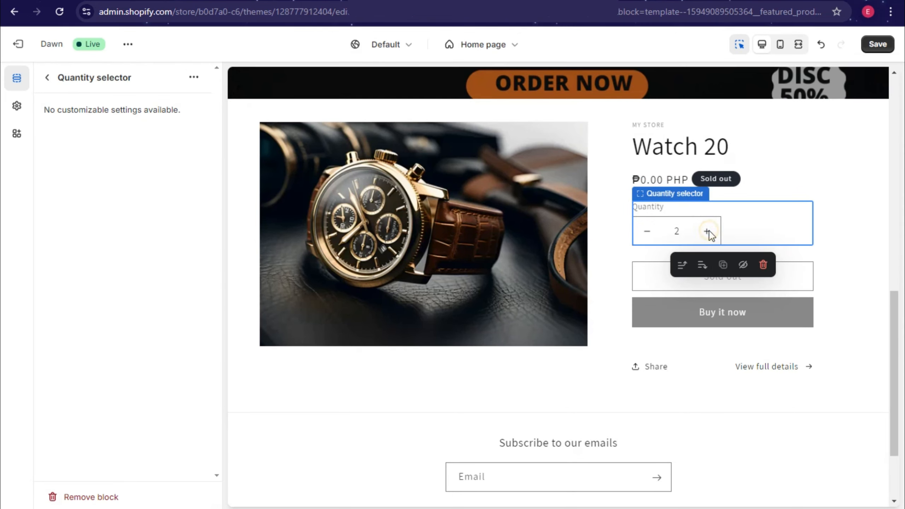
{"action": "left_click", "coordinate": [658, 183]}
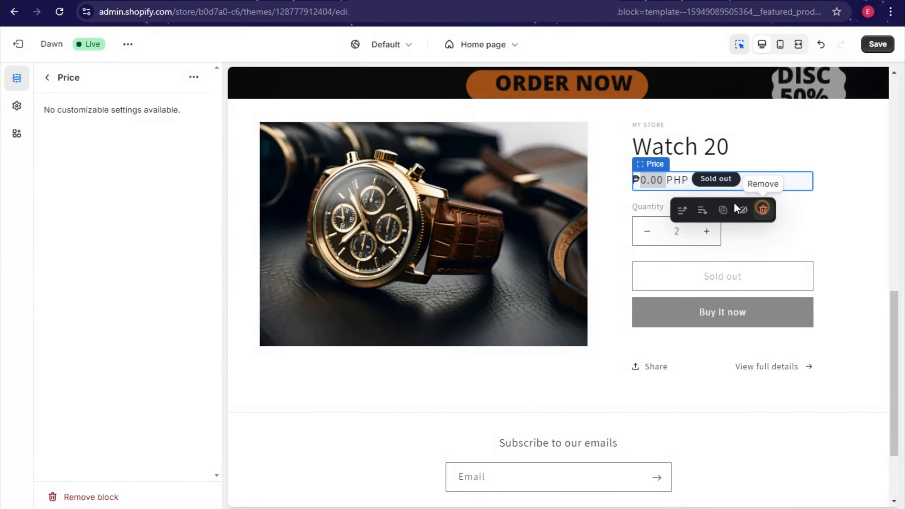
{"action": "left_click", "coordinate": [763, 210]}
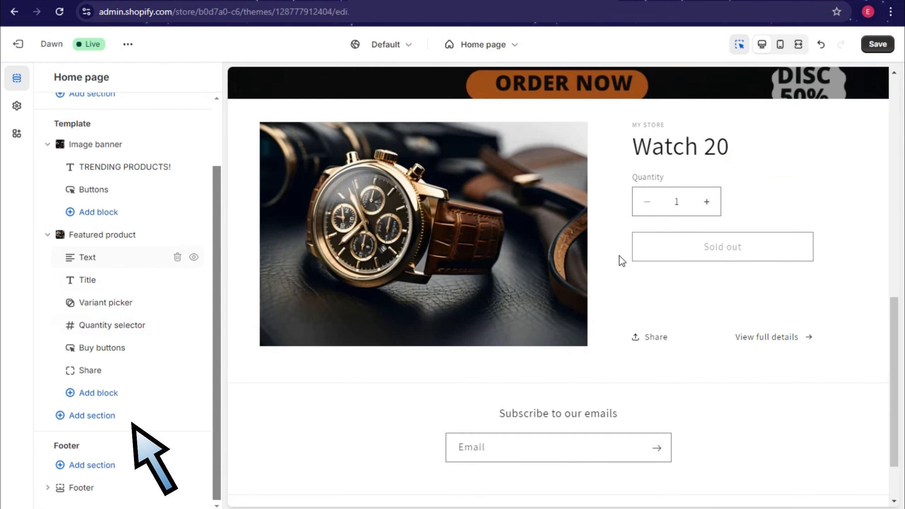
{"action": "scroll", "coordinate": [622, 261], "scroll_direction": "down", "scroll_amount": 2}
Step: Save the page, then add a Featured collection section below Watch 20
{"action": "left_click", "coordinate": [876, 50]}
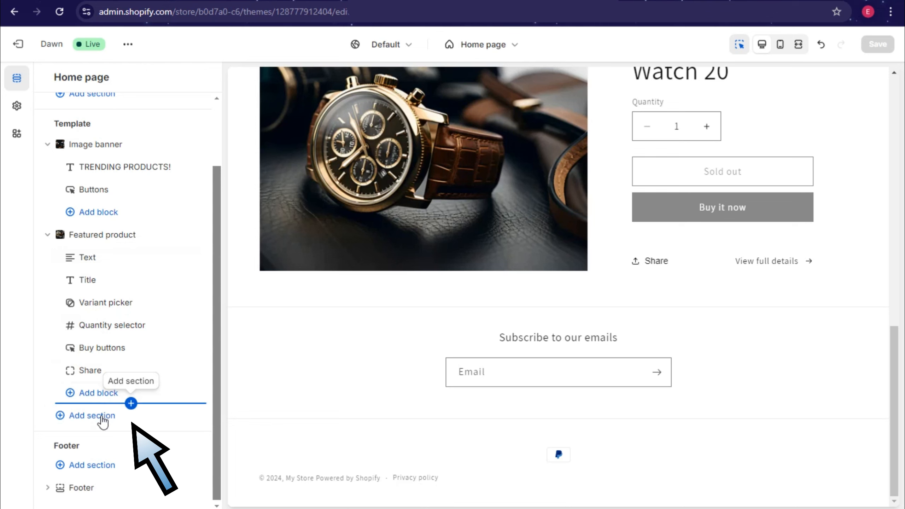
{"action": "left_click", "coordinate": [99, 415]}
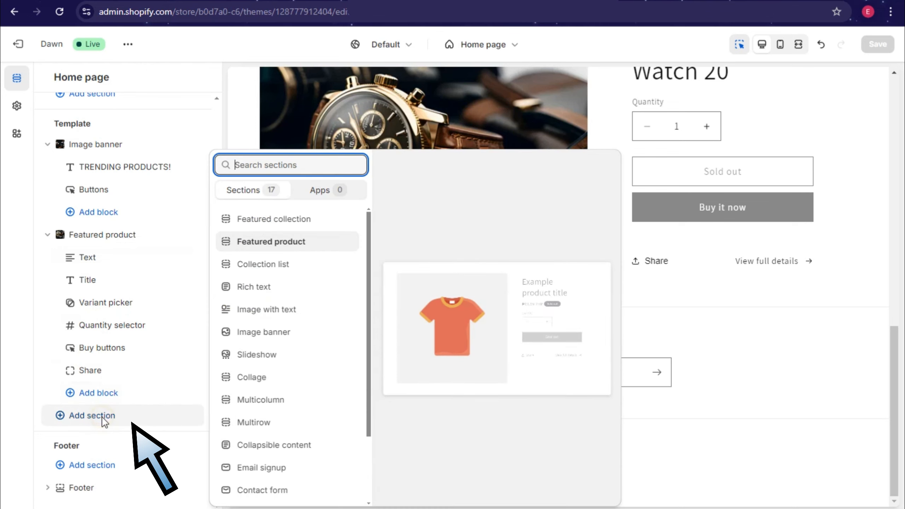
{"action": "left_click", "coordinate": [293, 219]}
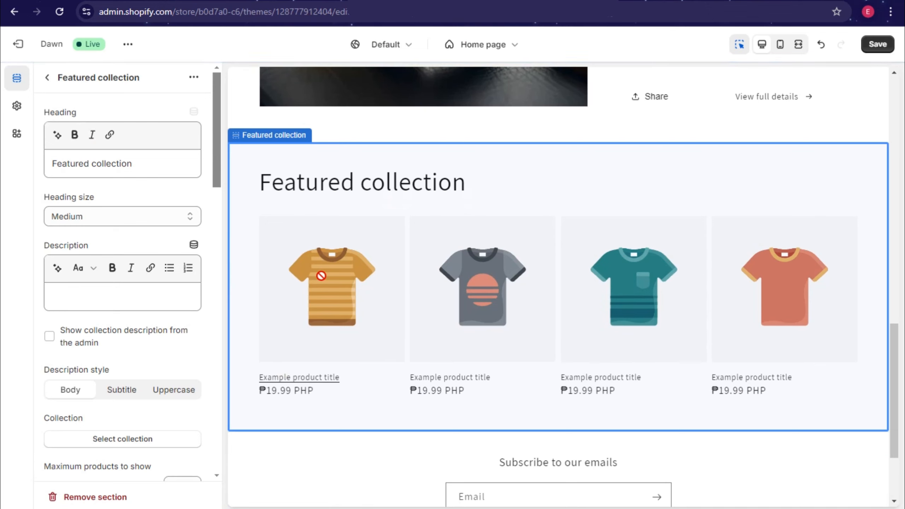
Step: Feature the Expensive collection in the new section and save the home page
{"action": "scroll", "coordinate": [321, 275], "scroll_direction": "down", "scroll_amount": 3}
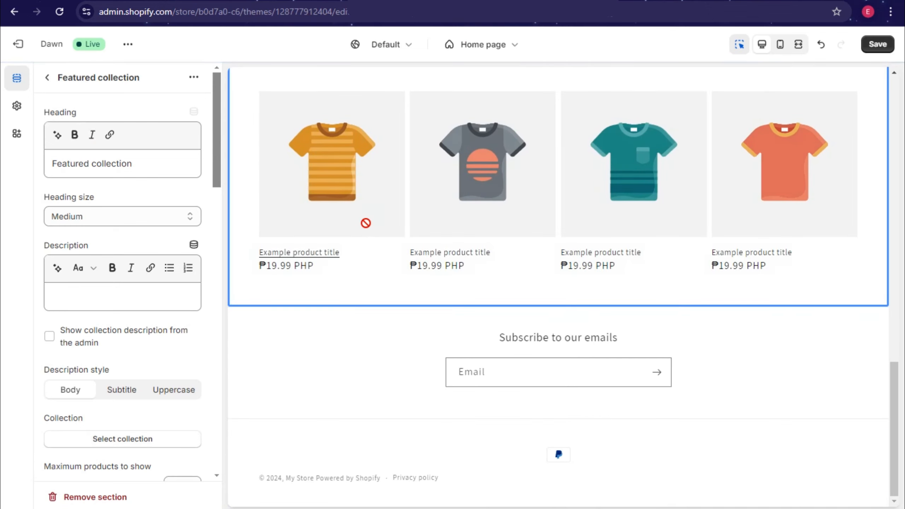
{"action": "scroll", "coordinate": [366, 223], "scroll_direction": "up", "scroll_amount": 3}
{"action": "left_click", "coordinate": [125, 441]}
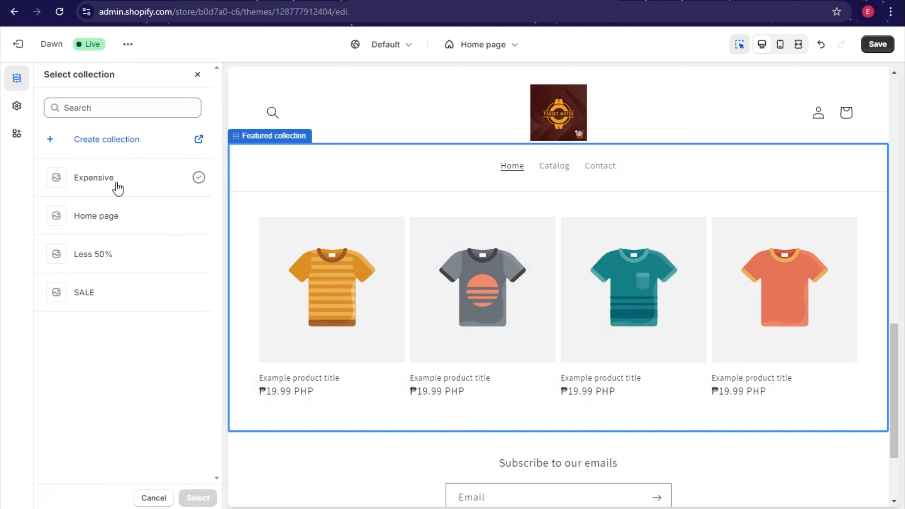
{"action": "left_click", "coordinate": [118, 185]}
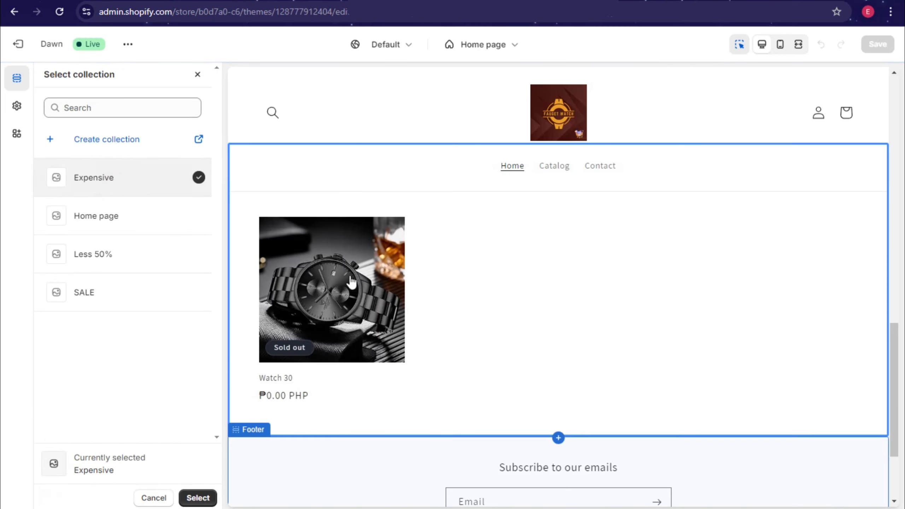
{"action": "left_click", "coordinate": [198, 498]}
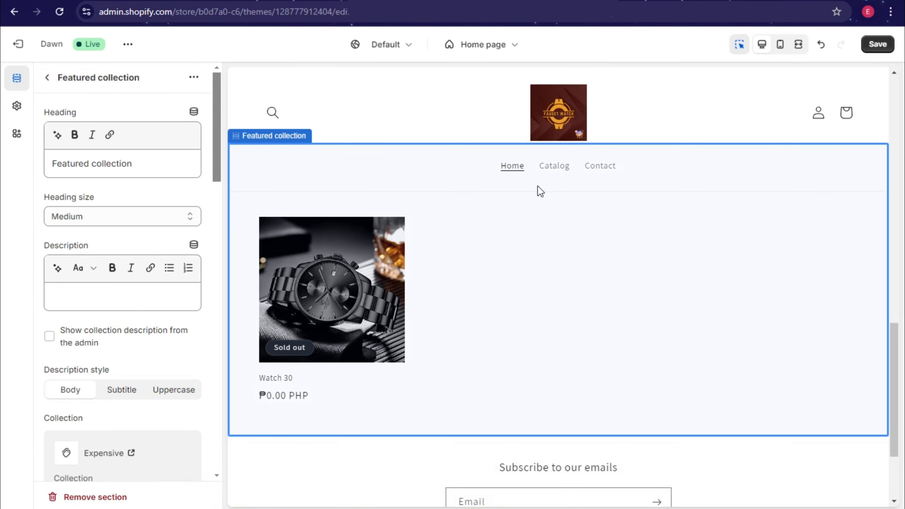
{"action": "left_click", "coordinate": [868, 47]}
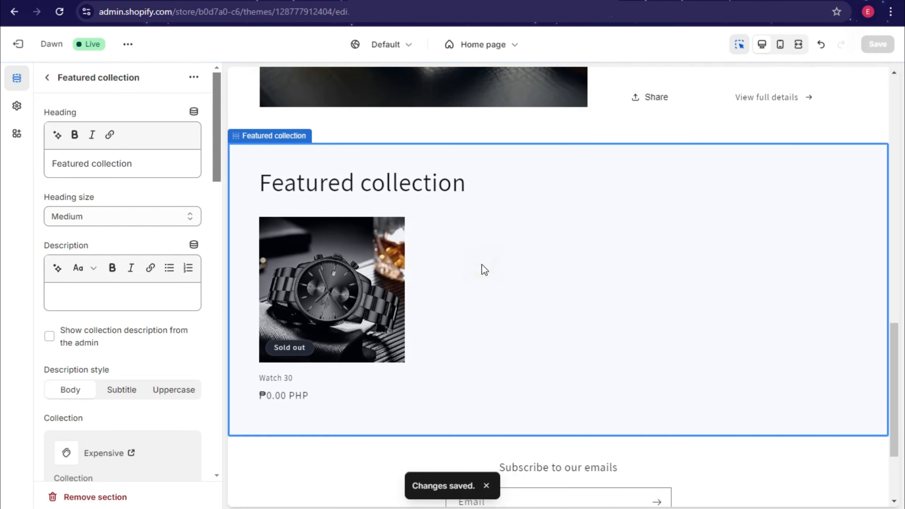
{"action": "left_click", "coordinate": [53, 83]}
Step: Add a Collection list section and set its first card to Expensive
{"action": "scroll", "coordinate": [474, 332], "scroll_direction": "down", "scroll_amount": 3}
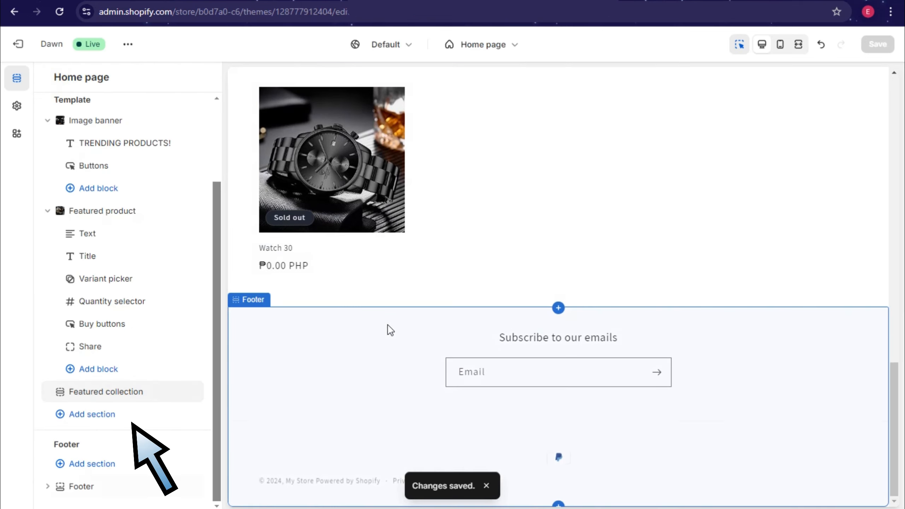
{"action": "left_click", "coordinate": [114, 415]}
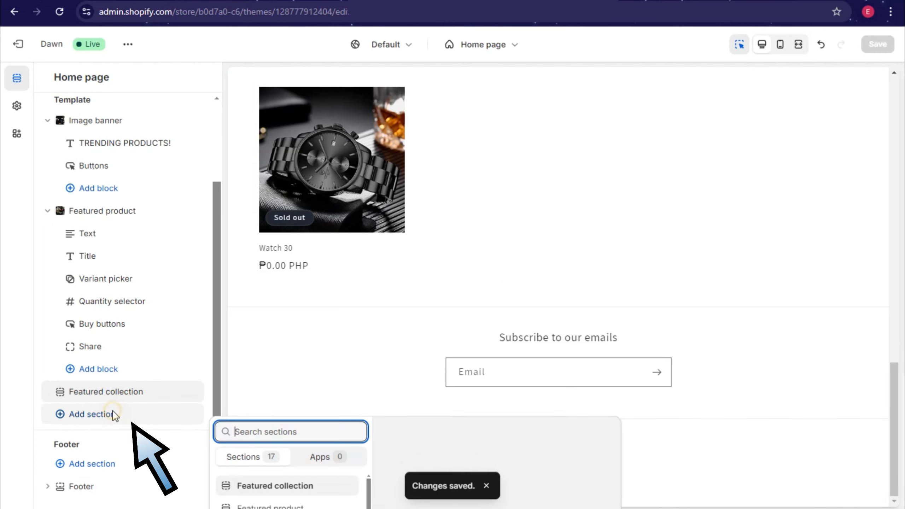
{"action": "left_click", "coordinate": [270, 266]}
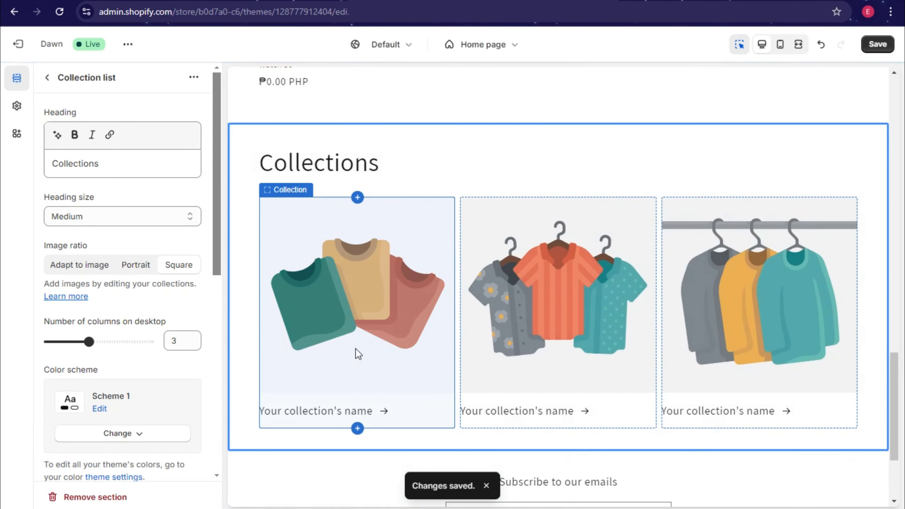
{"action": "left_click", "coordinate": [357, 350]}
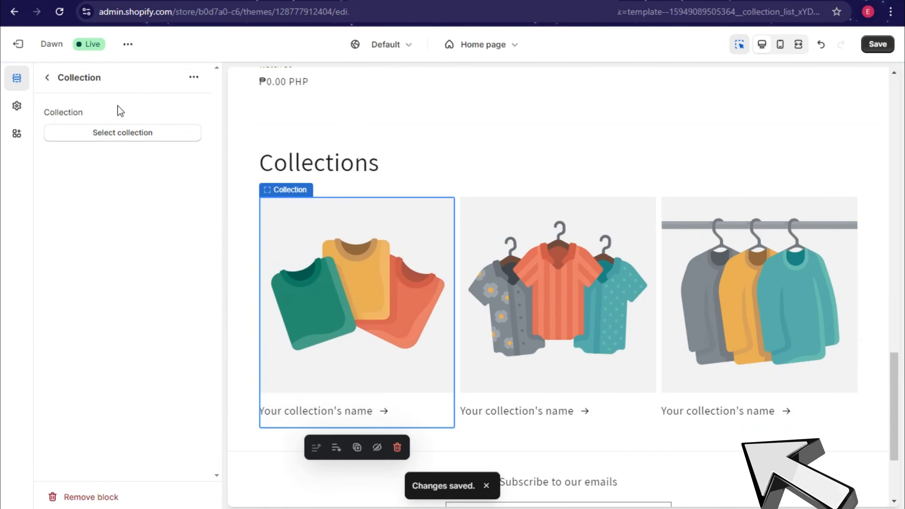
{"action": "left_click", "coordinate": [122, 133]}
{"action": "left_click", "coordinate": [115, 178]}
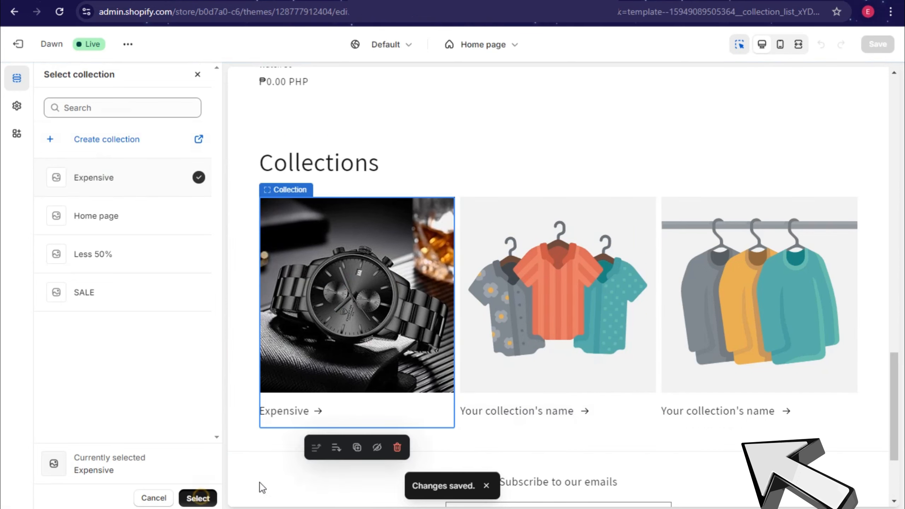
{"action": "left_click", "coordinate": [567, 290]}
Step: Set the second collection card to Less 50% and the third to SALE
{"action": "left_click", "coordinate": [162, 136]}
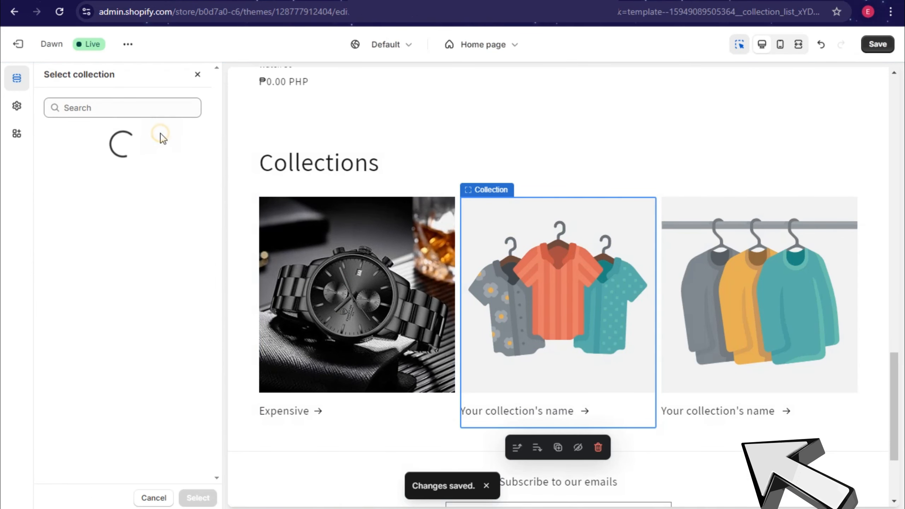
{"action": "left_click", "coordinate": [101, 218]}
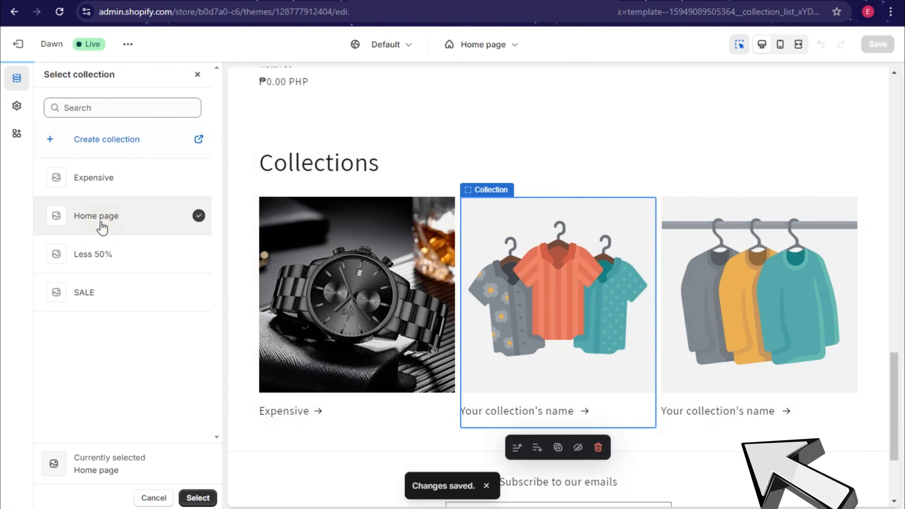
{"action": "left_click", "coordinate": [101, 256]}
{"action": "left_click", "coordinate": [215, 497]}
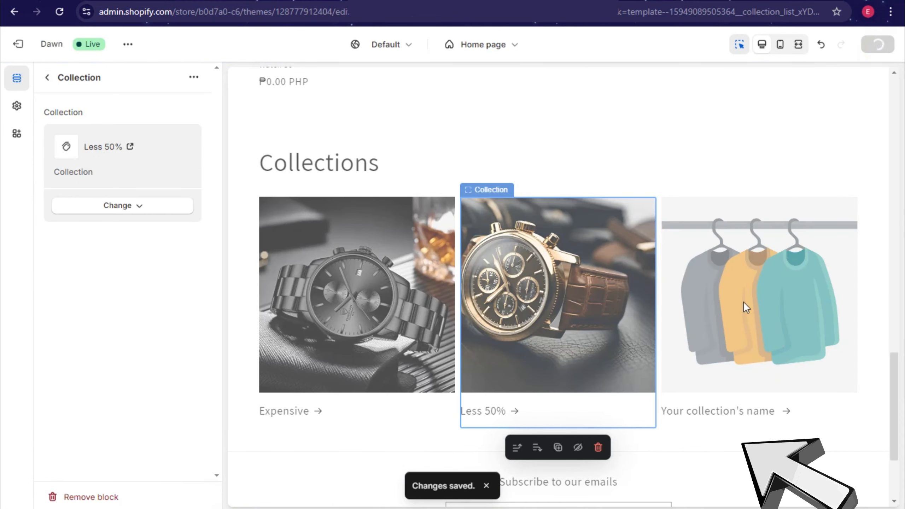
{"action": "left_click", "coordinate": [743, 301]}
{"action": "left_click", "coordinate": [140, 133]}
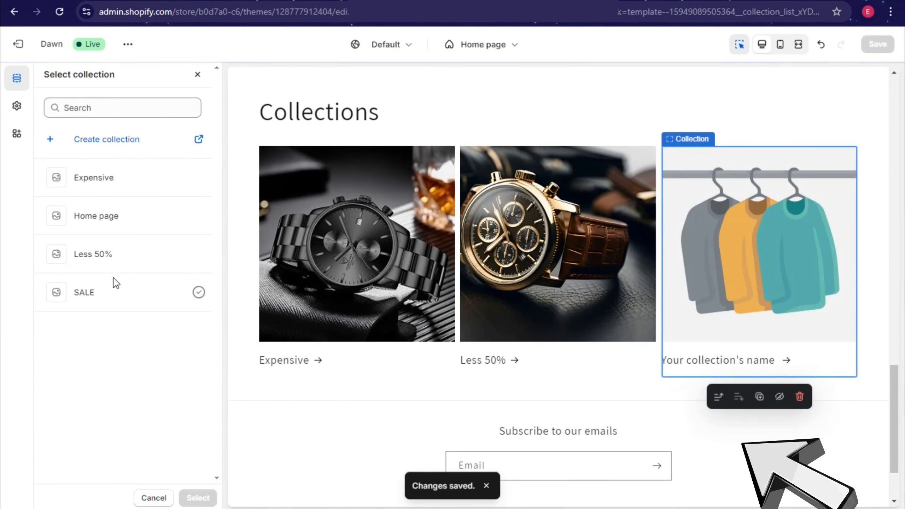
{"action": "left_click", "coordinate": [115, 291]}
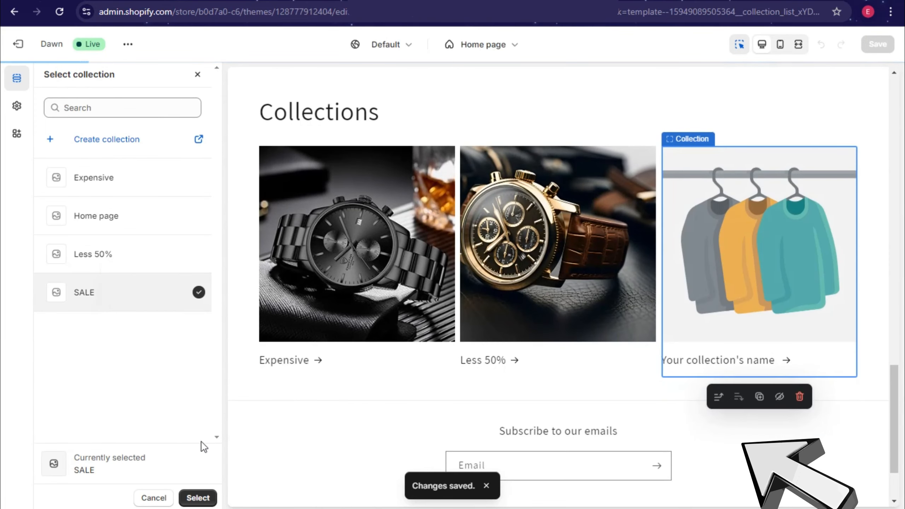
{"action": "left_click", "coordinate": [198, 498]}
Step: Save the home page and review it before returning to the section list
{"action": "left_click", "coordinate": [879, 45]}
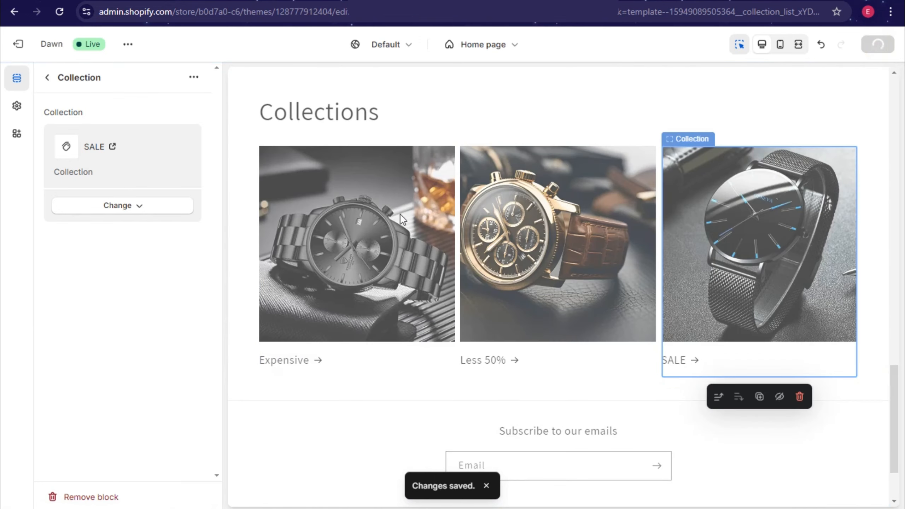
{"action": "scroll", "coordinate": [641, 253], "scroll_direction": "up", "scroll_amount": 15}
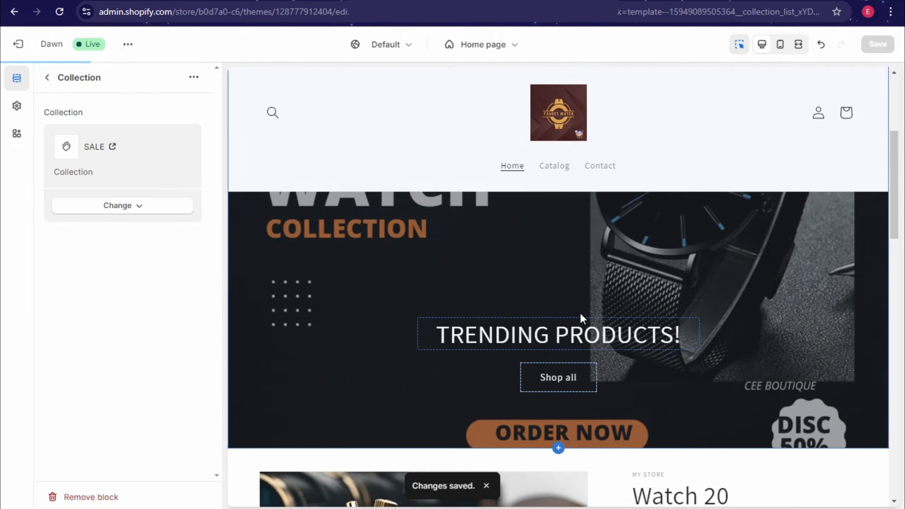
{"action": "scroll", "coordinate": [595, 306], "scroll_direction": "down", "scroll_amount": 6}
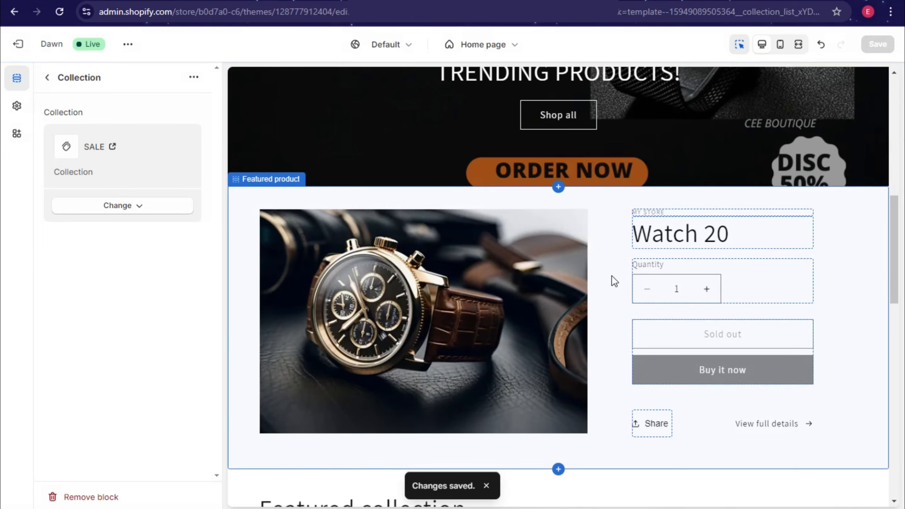
{"action": "scroll", "coordinate": [517, 343], "scroll_direction": "down", "scroll_amount": 13}
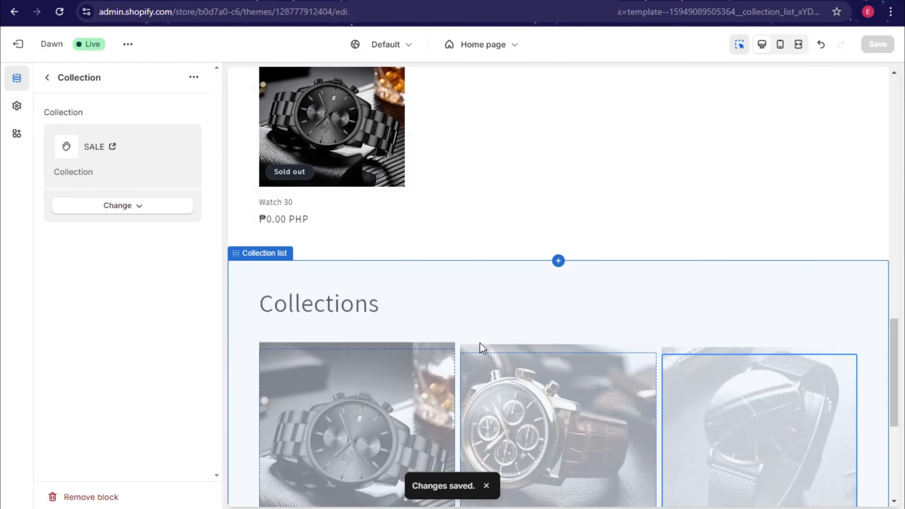
{"action": "scroll", "coordinate": [495, 378], "scroll_direction": "down", "scroll_amount": 7}
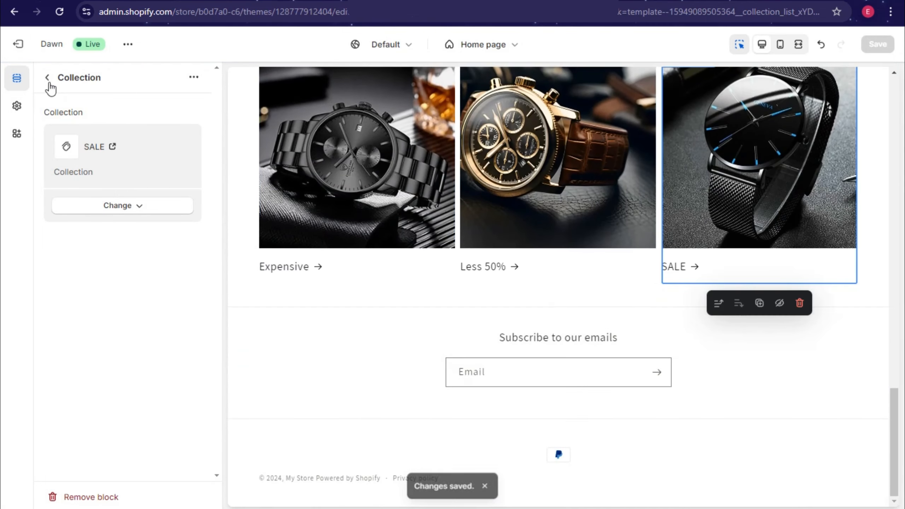
{"action": "left_click", "coordinate": [48, 78]}
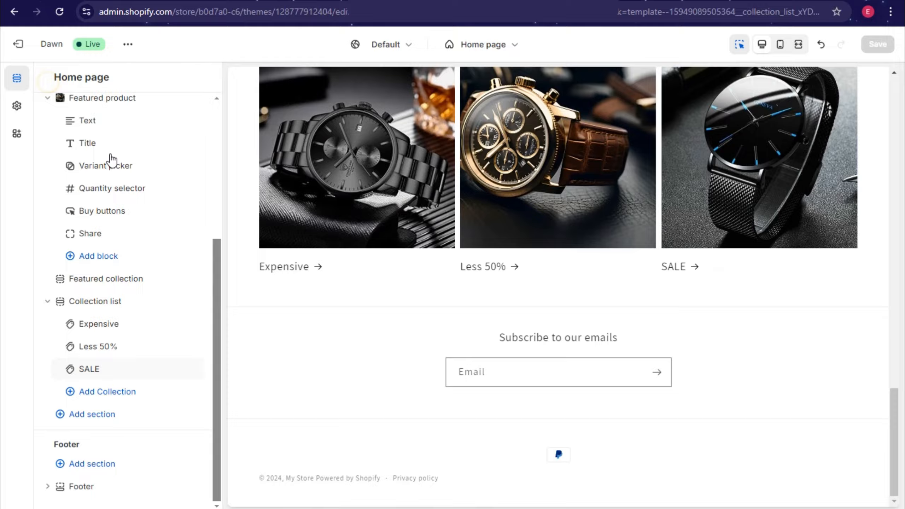
{"action": "left_click", "coordinate": [112, 414]}
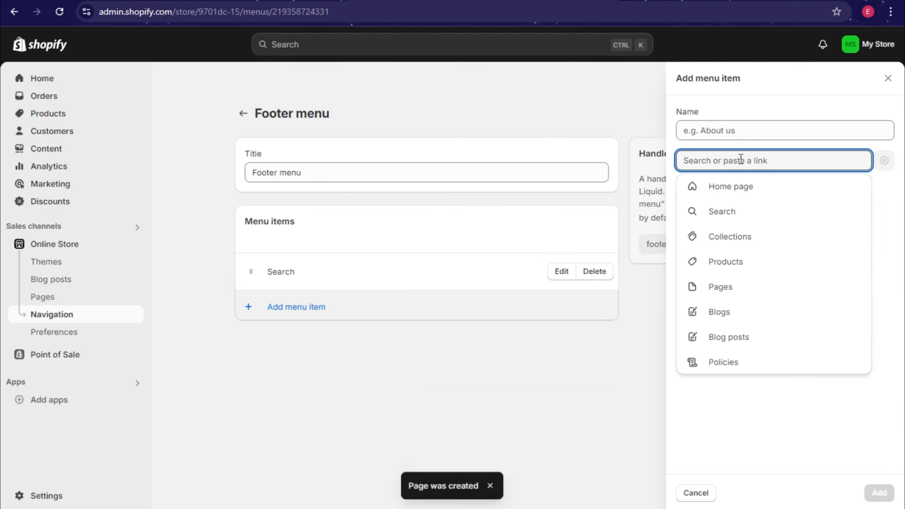
Step: Add a 'Home page' footer menu item linked to Terms And Policies and save the menu
{"action": "type", "text": "PAg"}
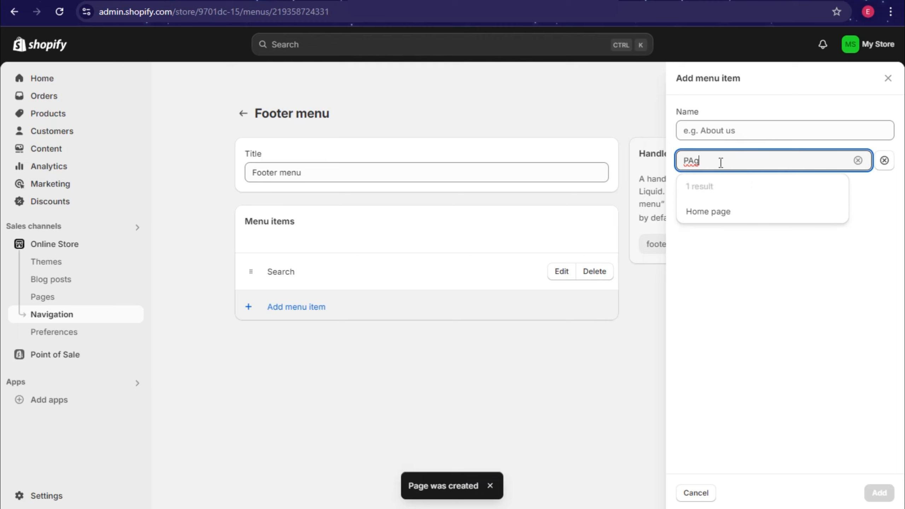
{"action": "left_click", "coordinate": [732, 210]}
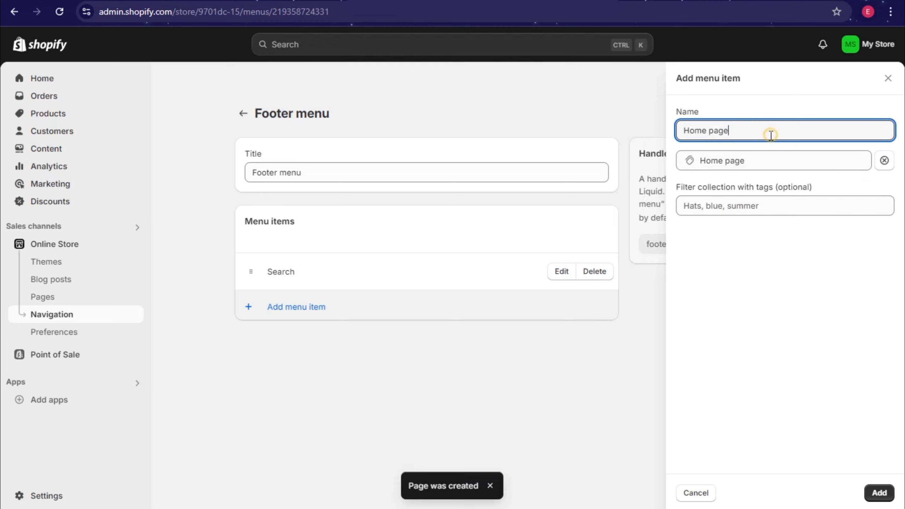
{"action": "left_click", "coordinate": [741, 167]}
{"action": "left_click", "coordinate": [773, 289]}
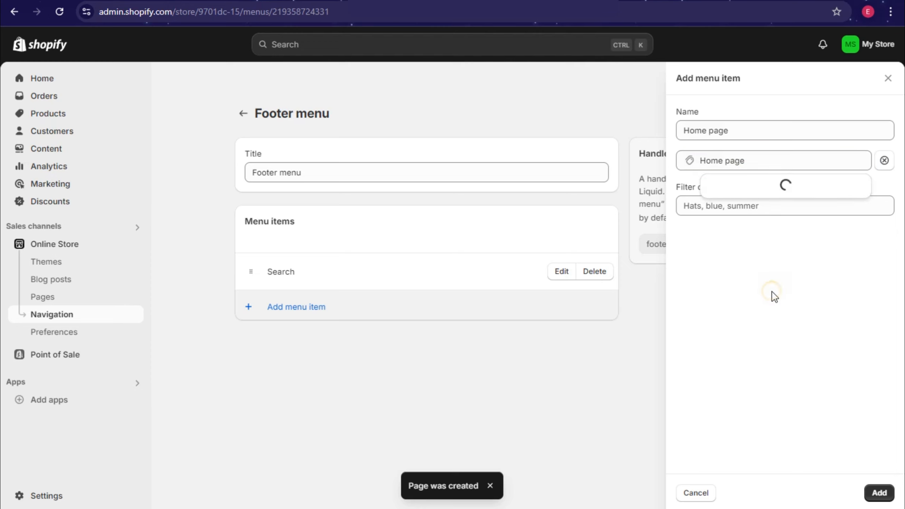
{"action": "left_click", "coordinate": [751, 239]}
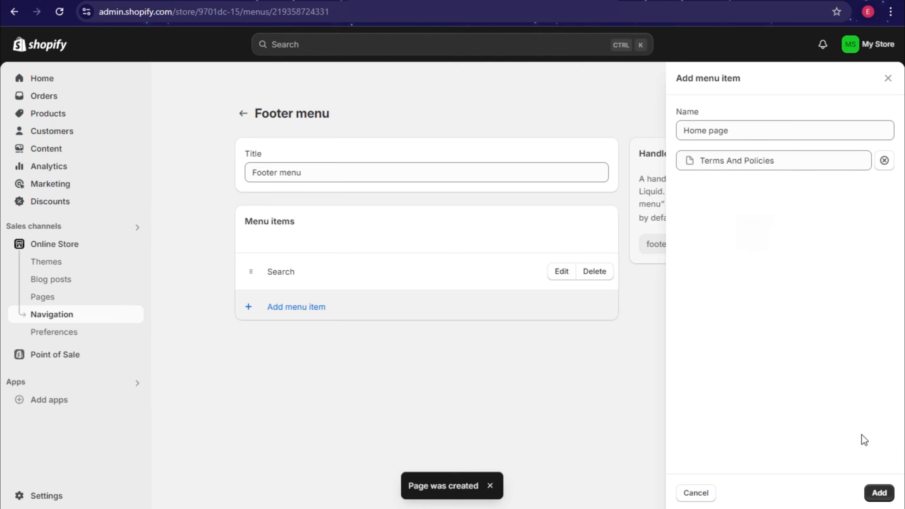
{"action": "left_click", "coordinate": [880, 494]}
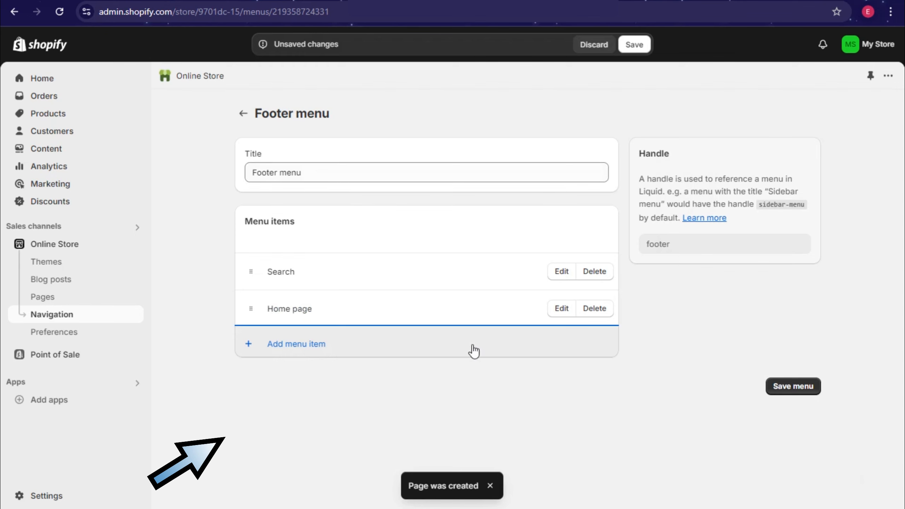
{"action": "left_click", "coordinate": [794, 386]}
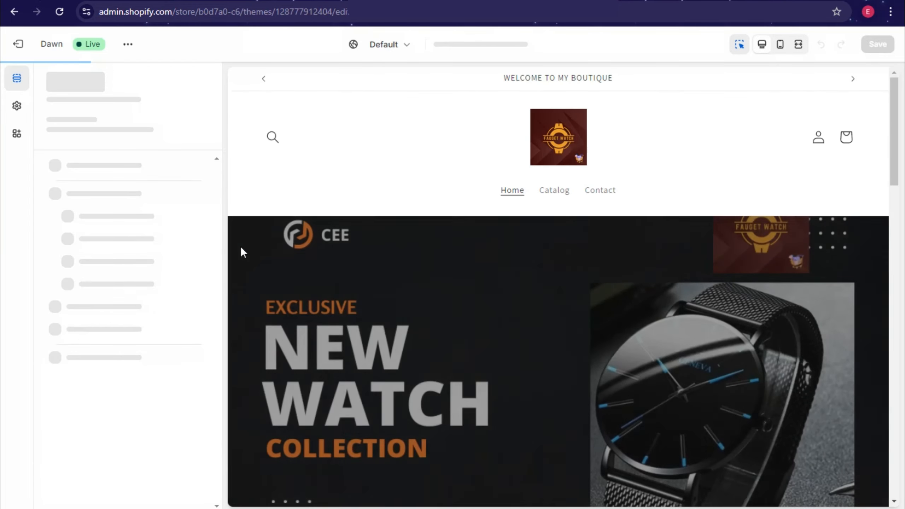
{"action": "scroll", "coordinate": [240, 250], "scroll_direction": "down", "scroll_amount": 10}
{"action": "scroll", "coordinate": [149, 428], "scroll_direction": "down", "scroll_amount": 5}
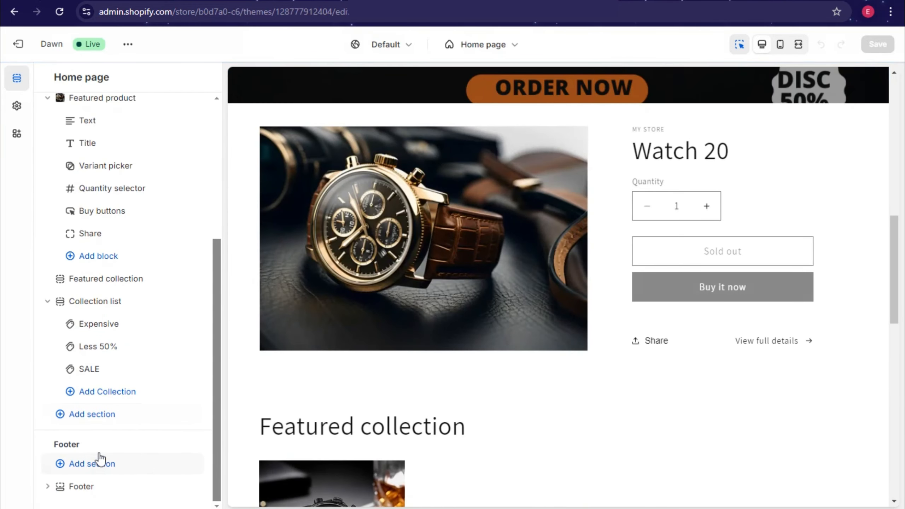
{"action": "left_click", "coordinate": [112, 464]}
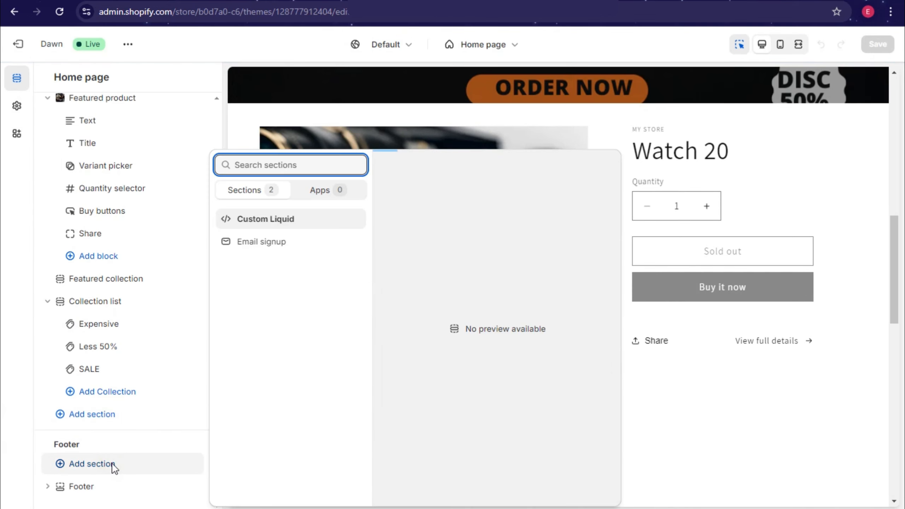
{"action": "left_click", "coordinate": [3, 317]}
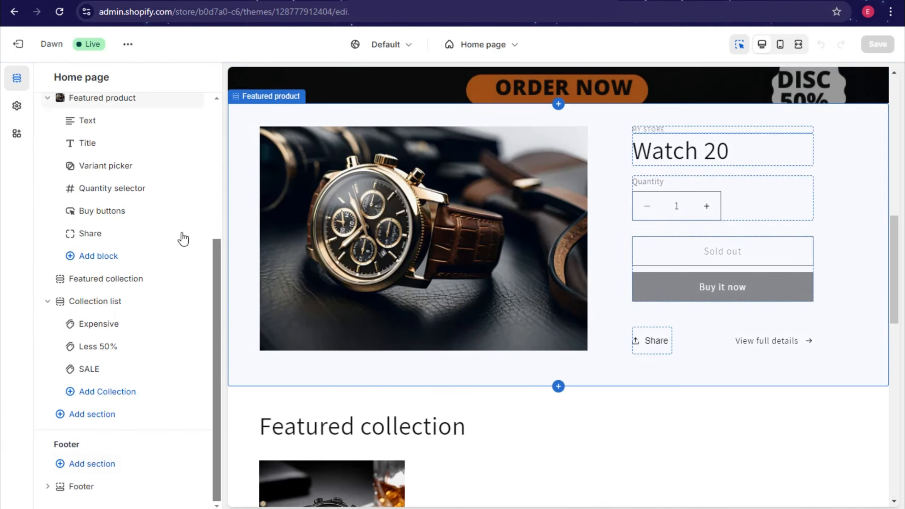
{"action": "scroll", "coordinate": [598, 298], "scroll_direction": "up", "scroll_amount": 9}
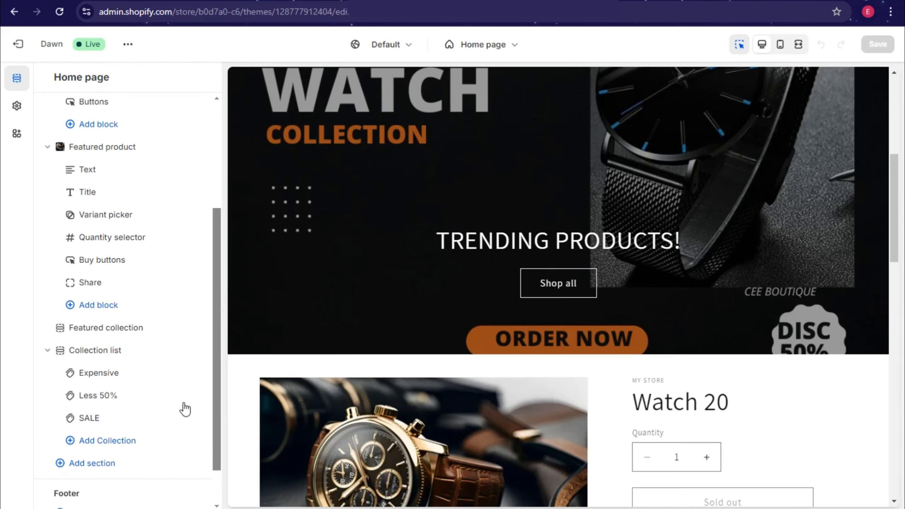
{"action": "scroll", "coordinate": [128, 496], "scroll_direction": "down", "scroll_amount": 2}
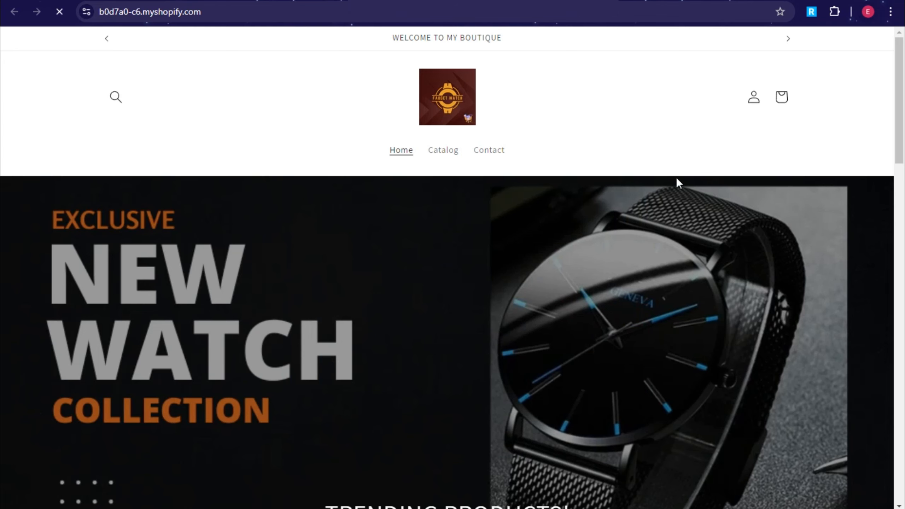
Step: Scroll down the live home page past the watch banner, Watch 20, Watch 30 and the three collections, then back up
{"action": "scroll", "coordinate": [698, 191], "scroll_direction": "down", "scroll_amount": 5}
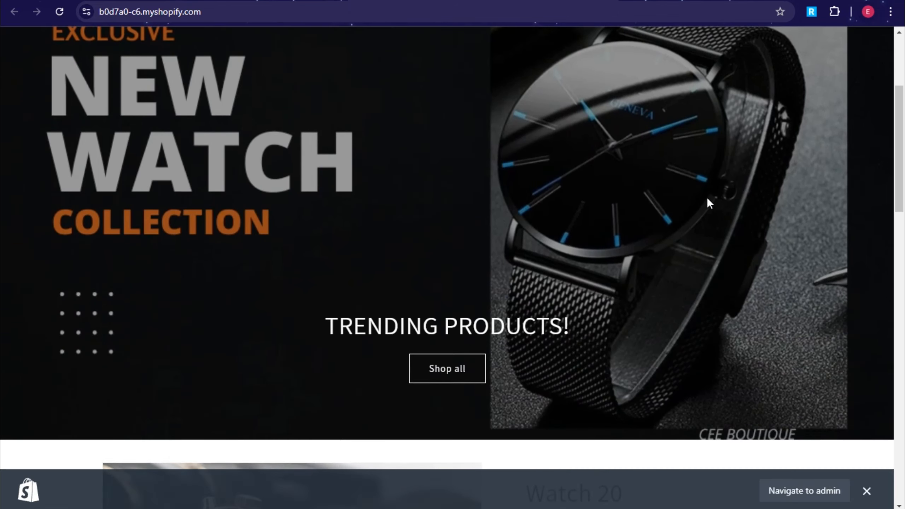
{"action": "scroll", "coordinate": [792, 313], "scroll_direction": "down", "scroll_amount": 5}
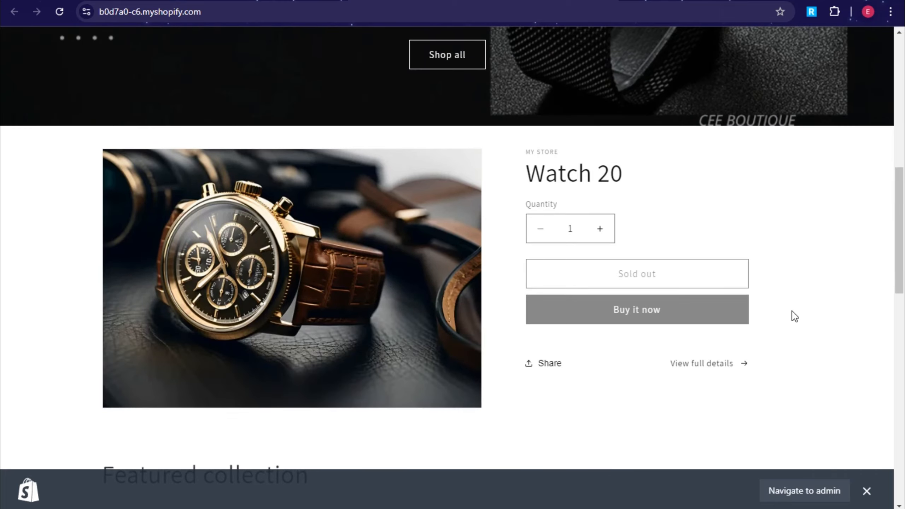
{"action": "scroll", "coordinate": [795, 316], "scroll_direction": "down", "scroll_amount": 8}
{"action": "scroll", "coordinate": [794, 317], "scroll_direction": "down", "scroll_amount": 7}
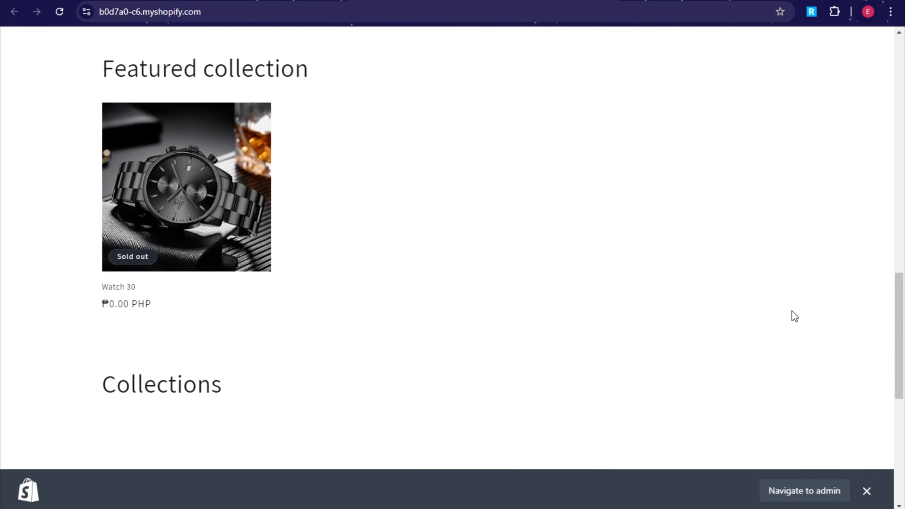
{"action": "scroll", "coordinate": [793, 316], "scroll_direction": "down", "scroll_amount": 6}
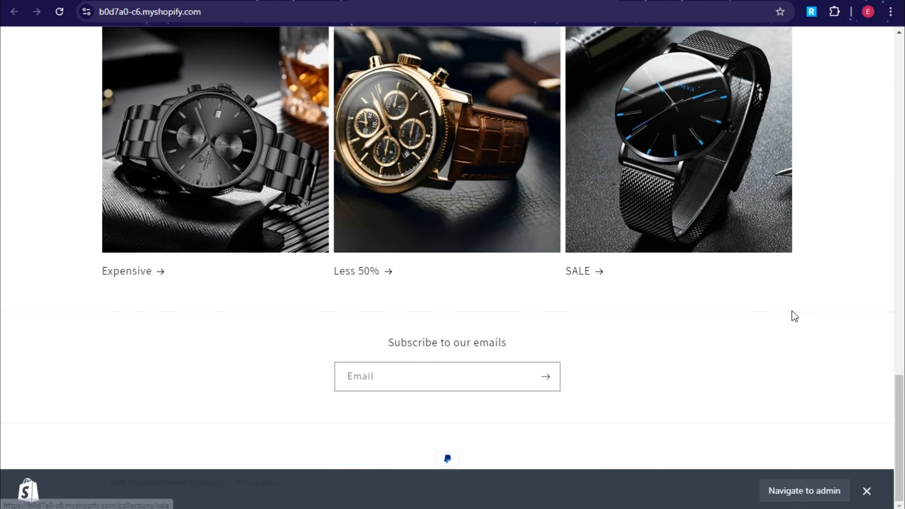
{"action": "scroll", "coordinate": [797, 302], "scroll_direction": "up", "scroll_amount": 20}
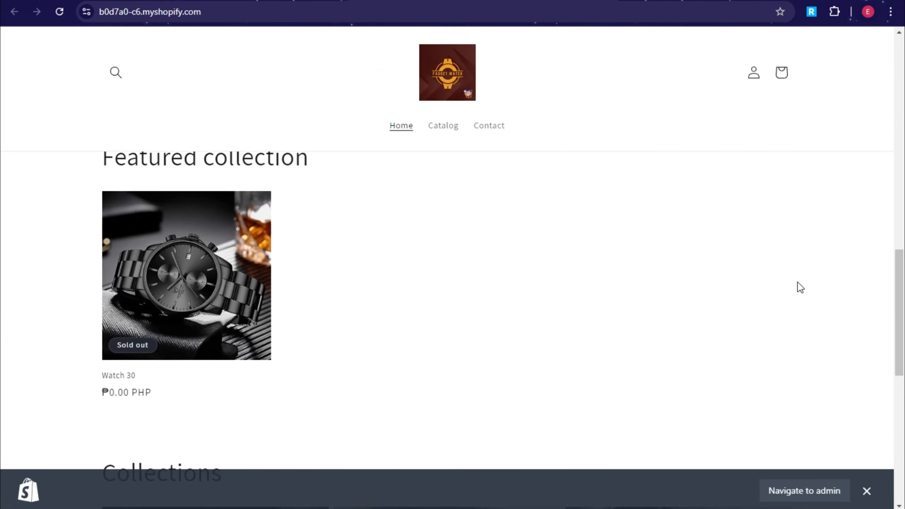
{"action": "scroll", "coordinate": [794, 297], "scroll_direction": "up", "scroll_amount": 1}
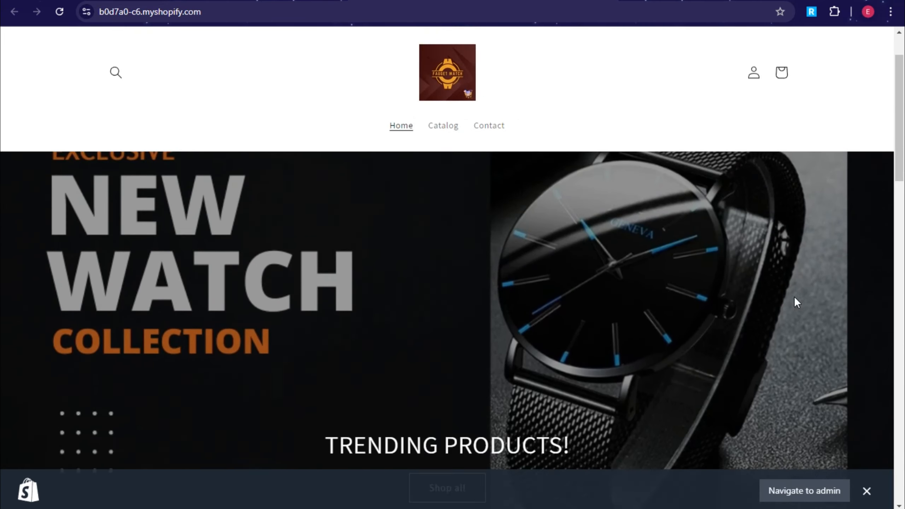